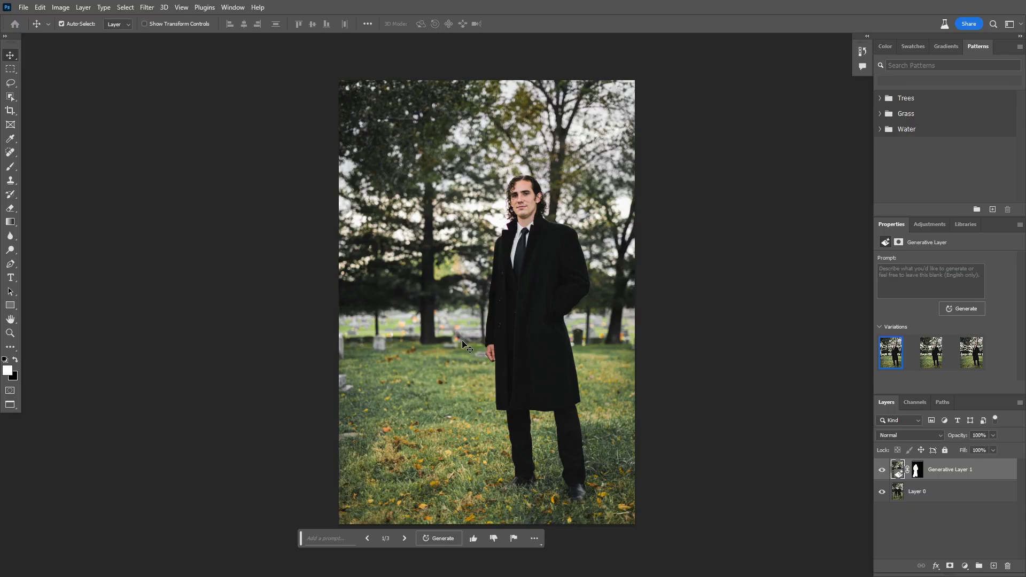
Enlarge the canvas with the Crop tool and lasso the lower grass area
key(c)
drag(594, 157, 685, 39)
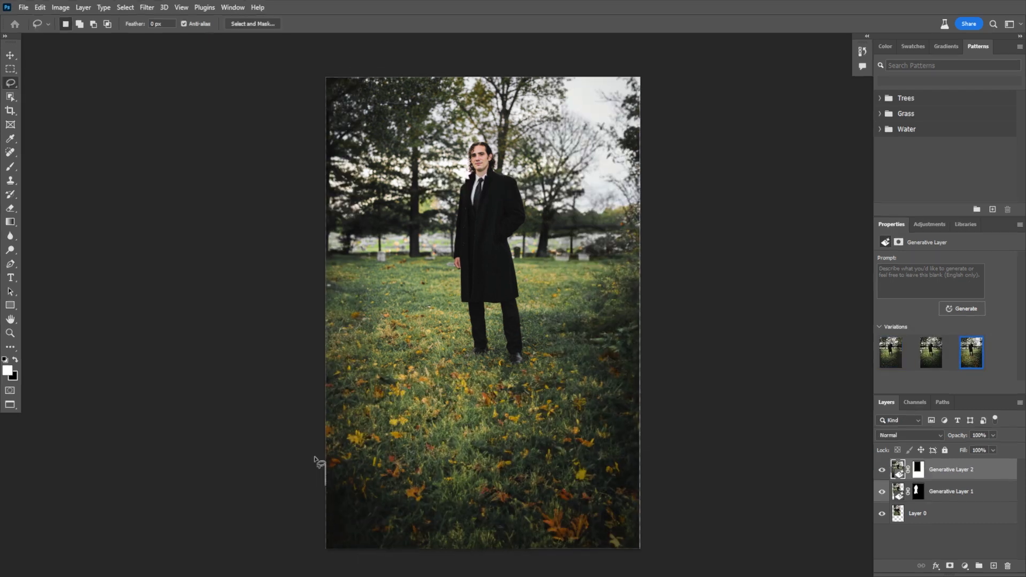
drag(314, 461, 293, 486)
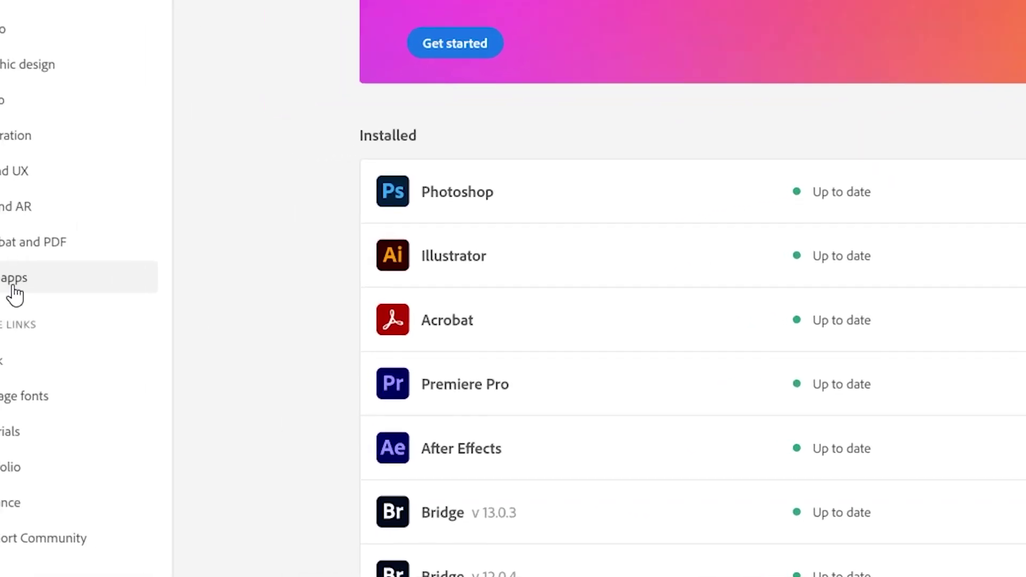
Show the Beta apps list in Creative Cloud
click(99, 268)
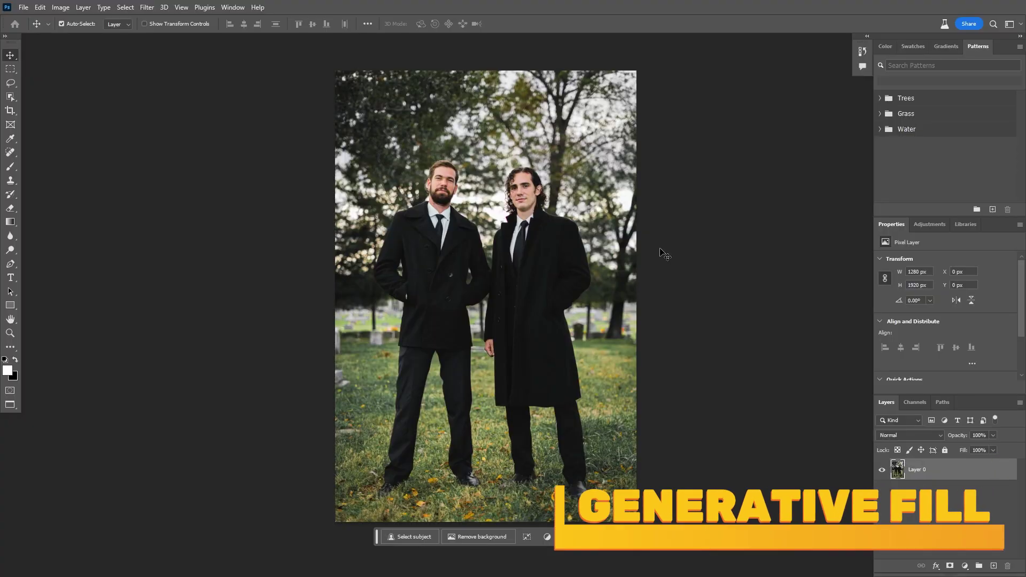
Lasso around the bearded man on the left and start a Generative Fill for him
key(l)
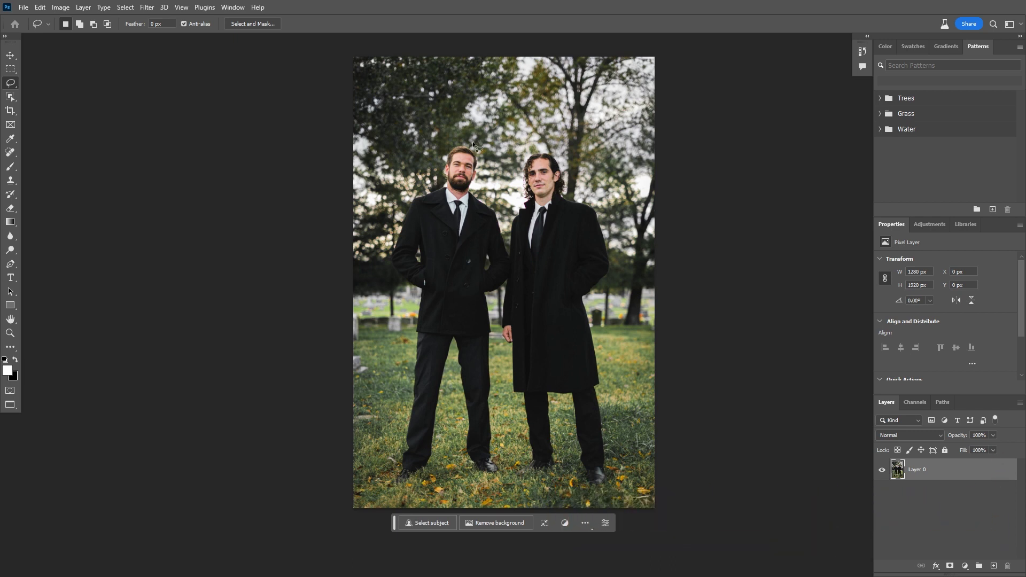
key(v)
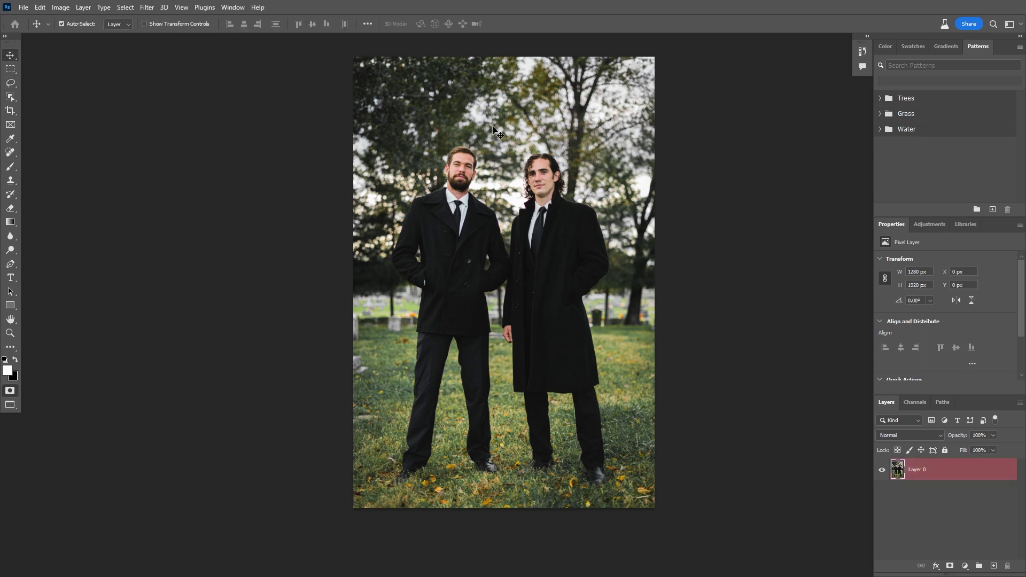
key(l)
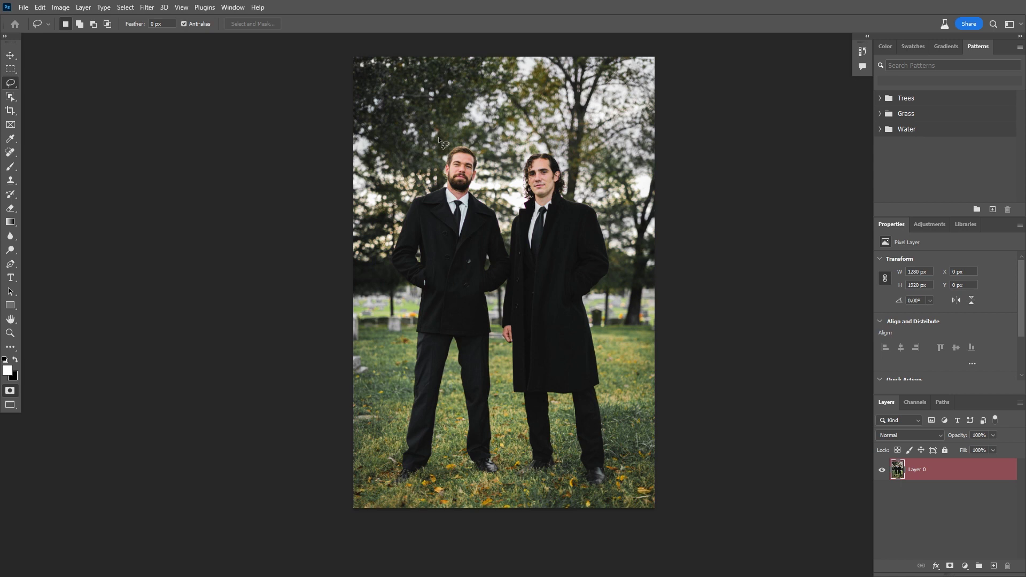
mouse_move(454, 138)
mouse_down()
mouse_move(491, 160)
mouse_move(510, 233)
mouse_move(445, 463)
mouse_up()
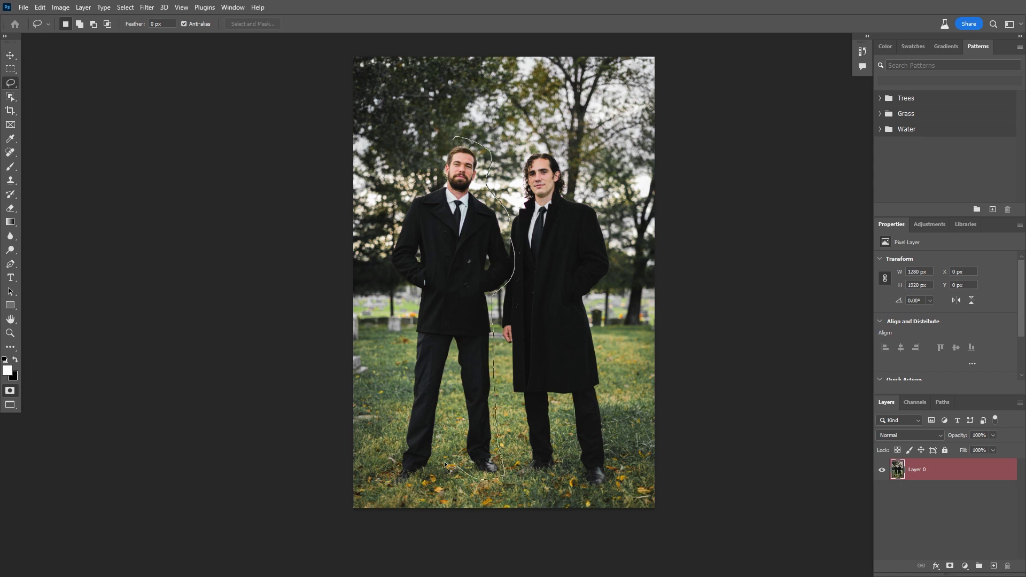
drag(395, 289, 436, 147)
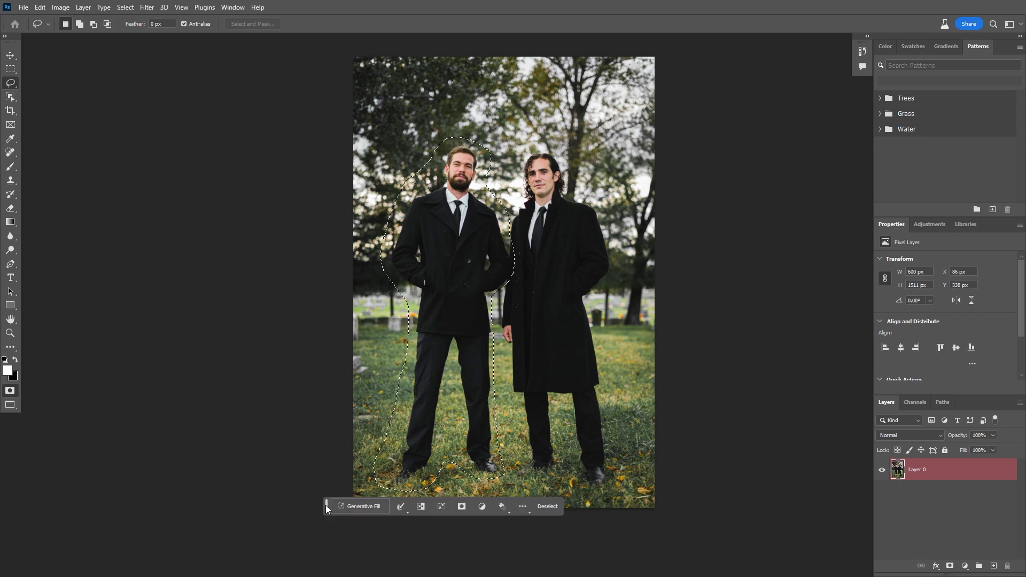
drag(326, 505, 92, 214)
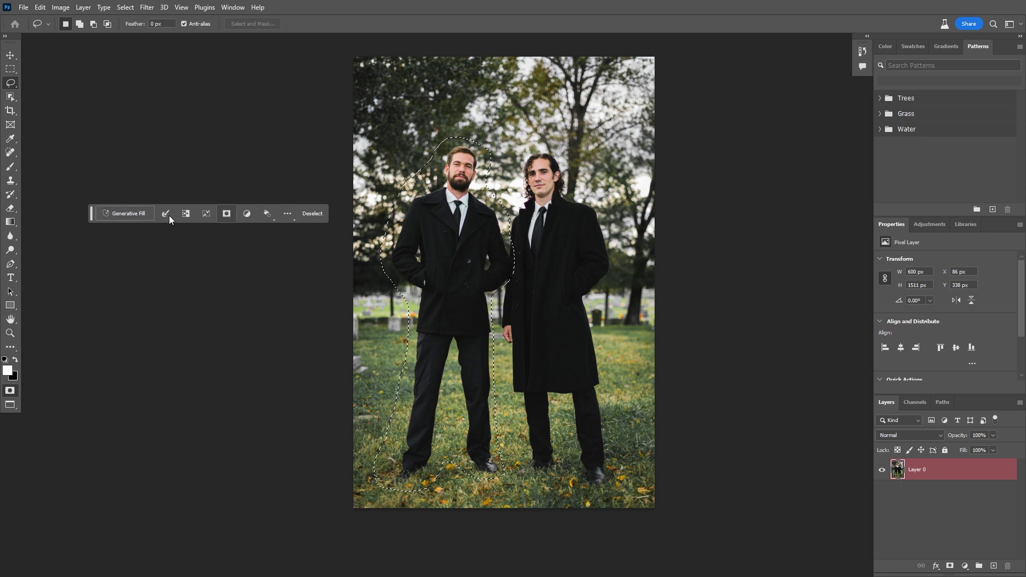
click(124, 213)
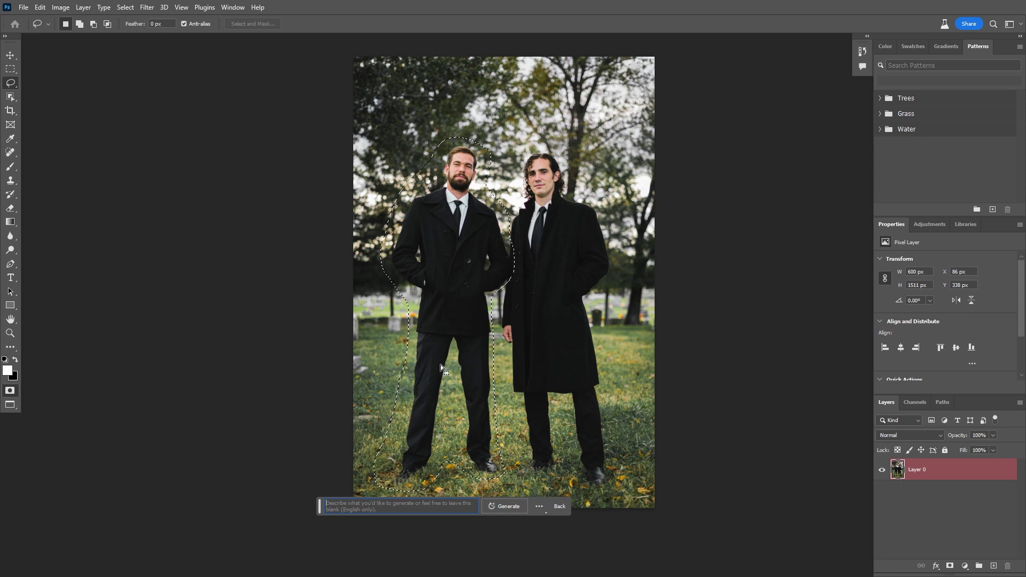
Generate with an empty prompt, compare the three variations and keep the first
click(507, 510)
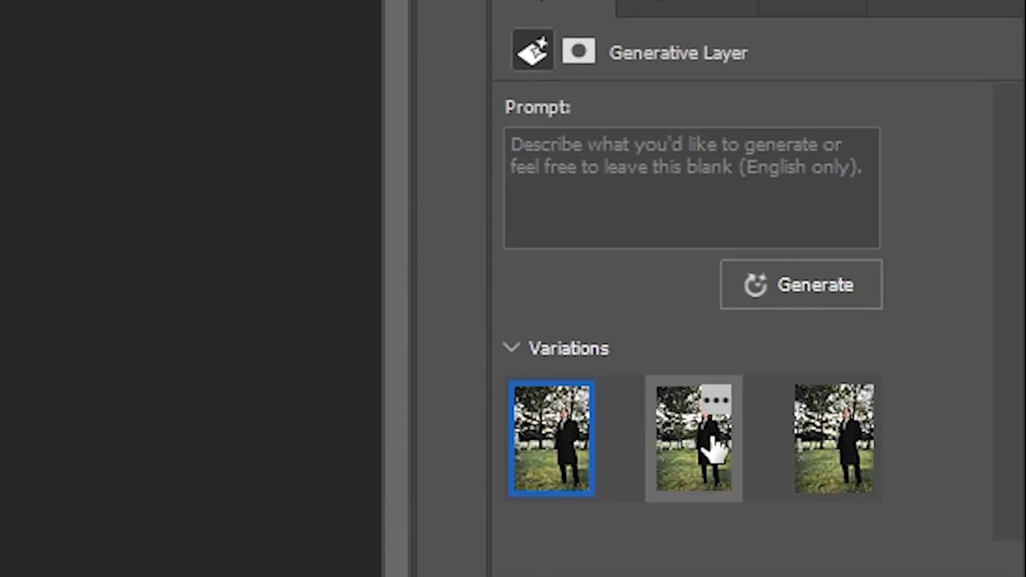
click(708, 449)
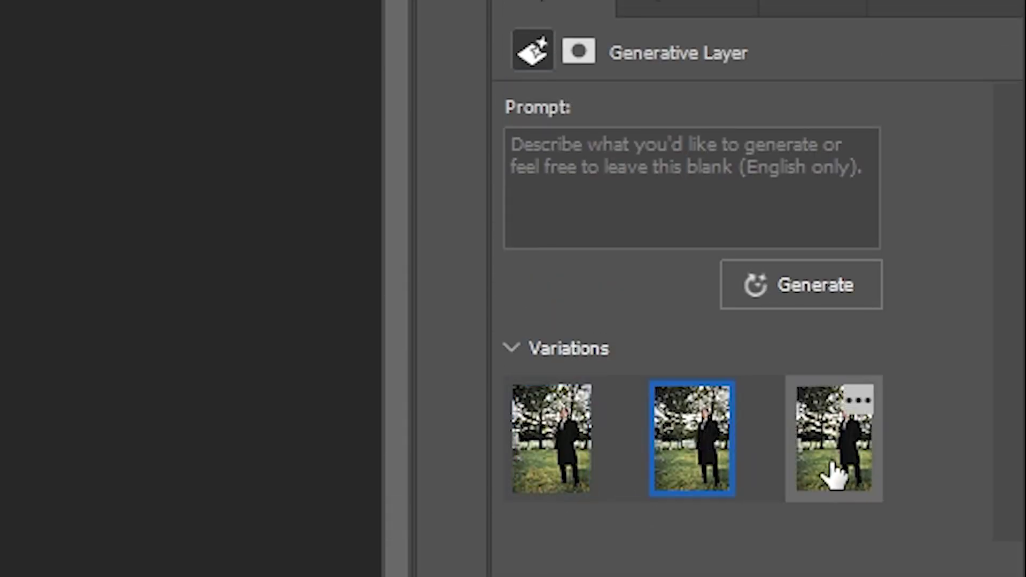
click(835, 476)
click(708, 474)
click(585, 474)
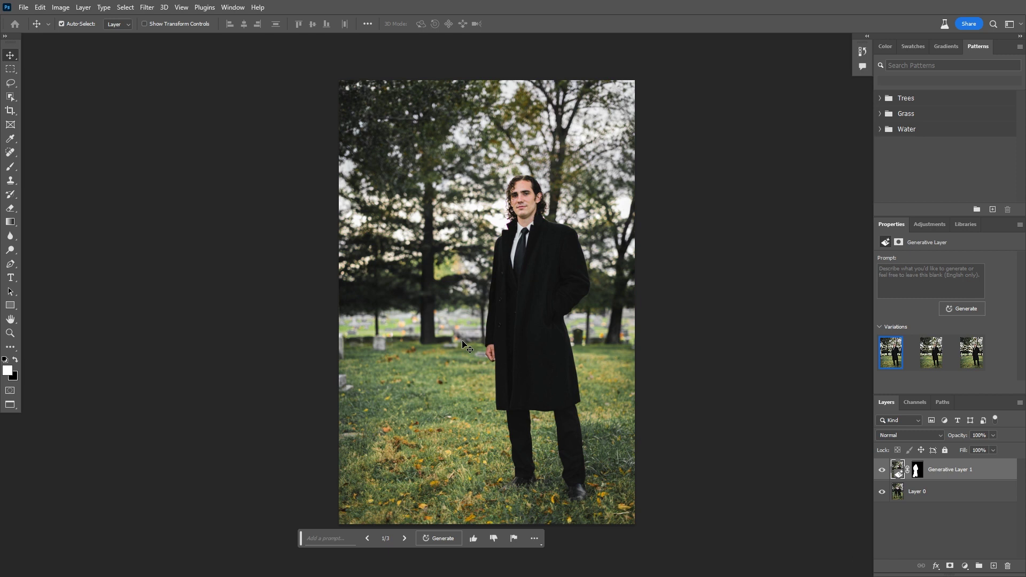
Expand the canvas well beyond the portrait, with the photo at the top
key(c)
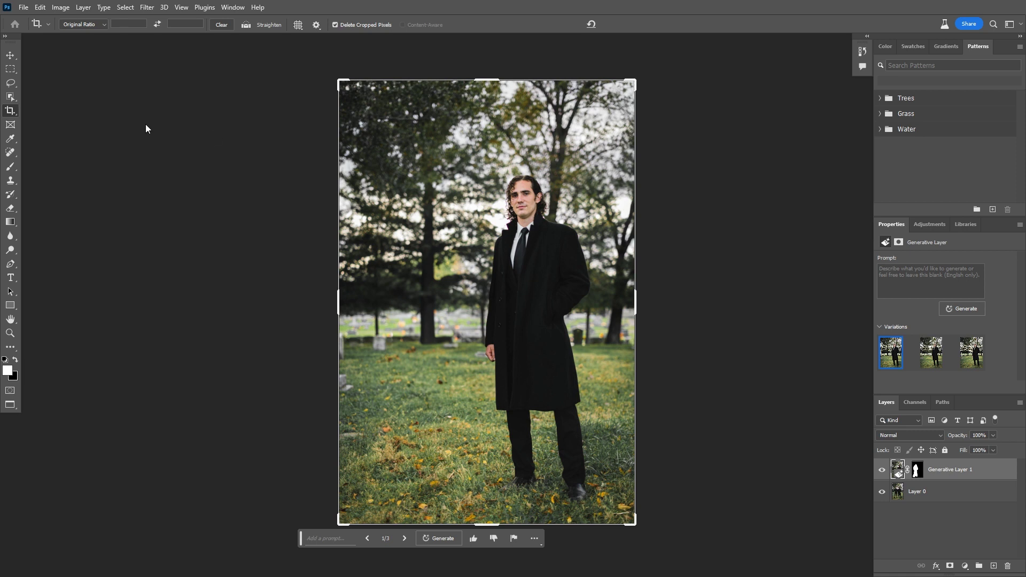
drag(638, 84, 702, 62)
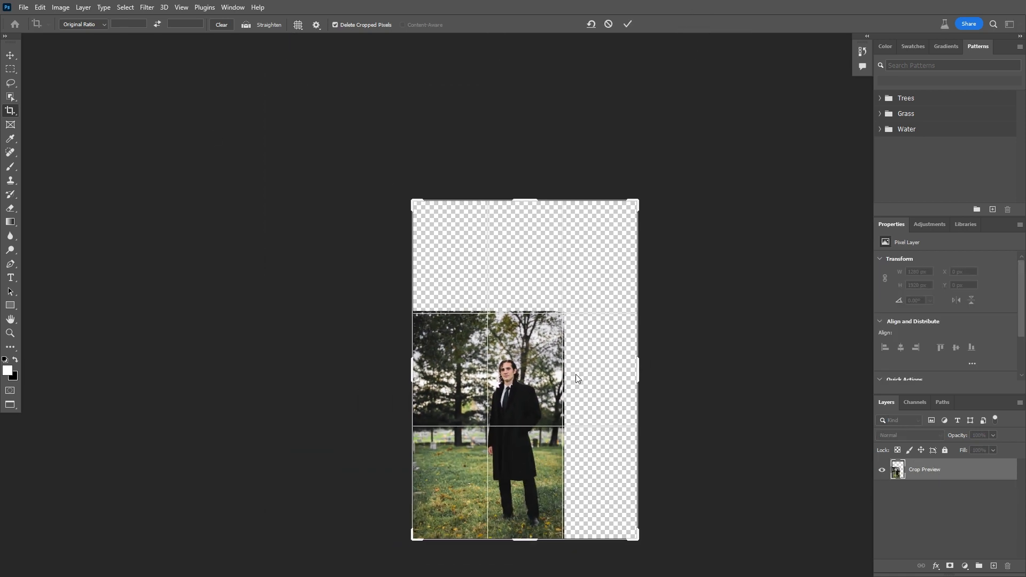
drag(549, 357, 609, 244)
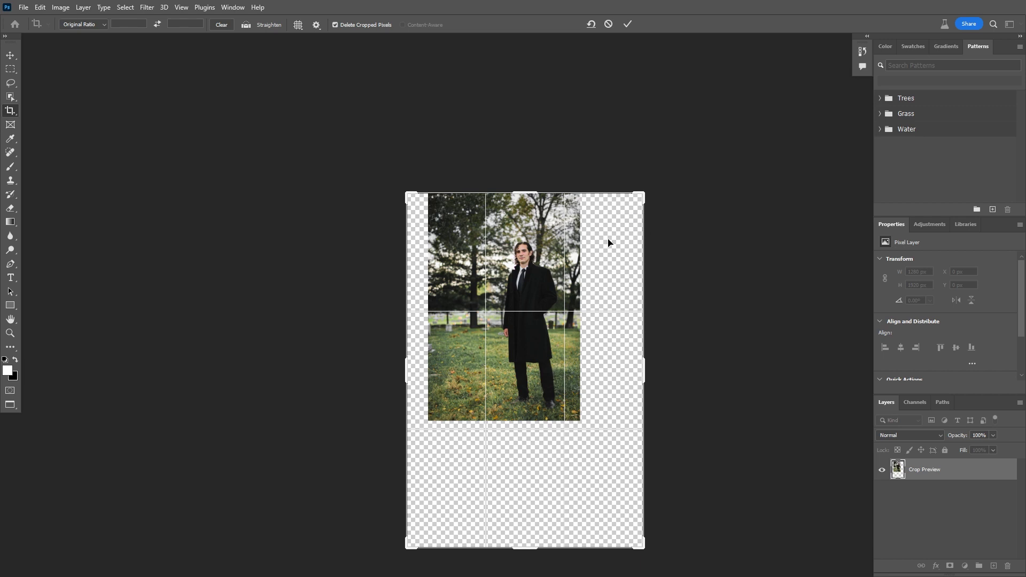
key(Return)
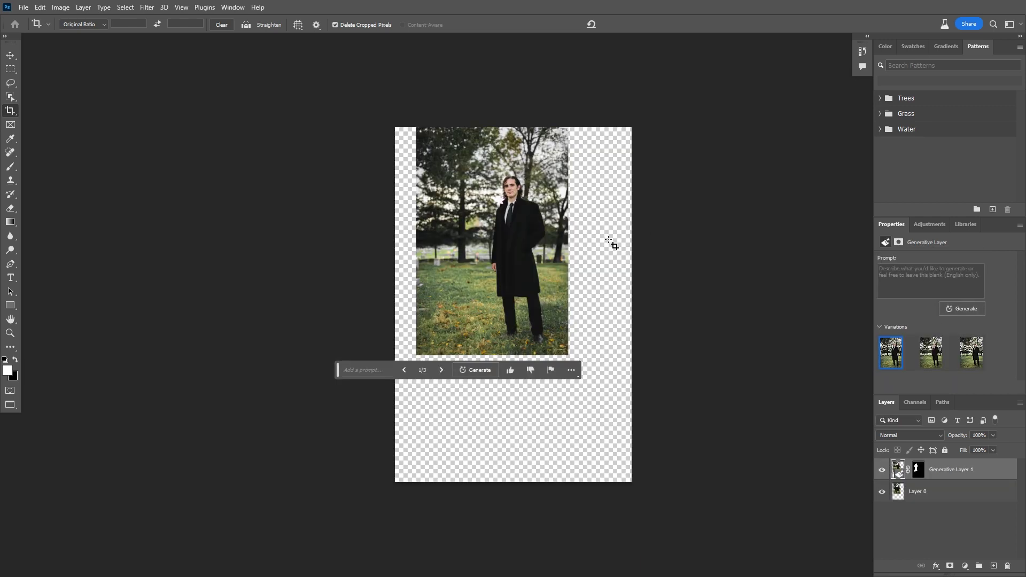
scroll(613, 244, up, 2)
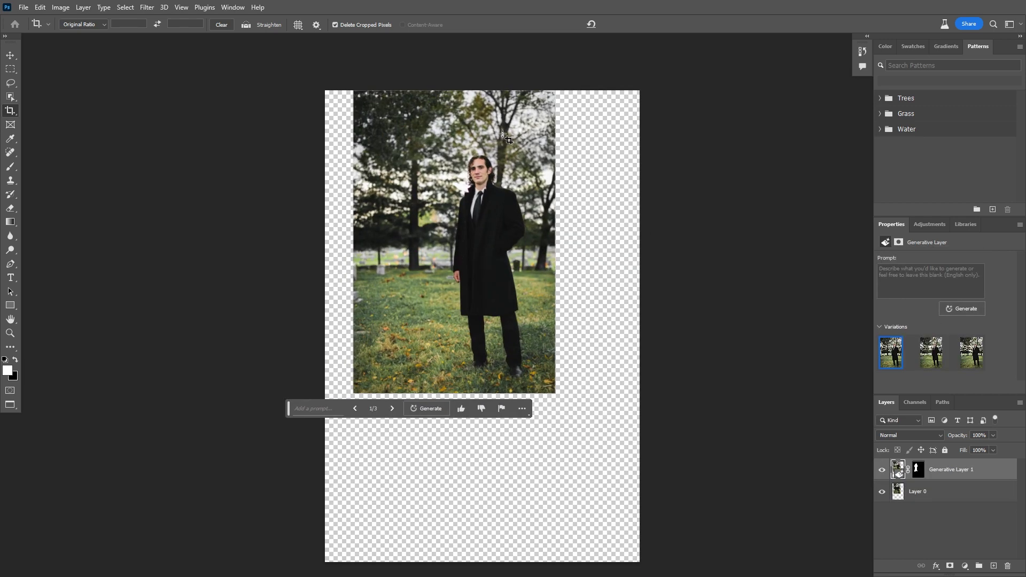
Marquee the empty area below the photo, generate a fill, and keep variation 3/3
key(m)
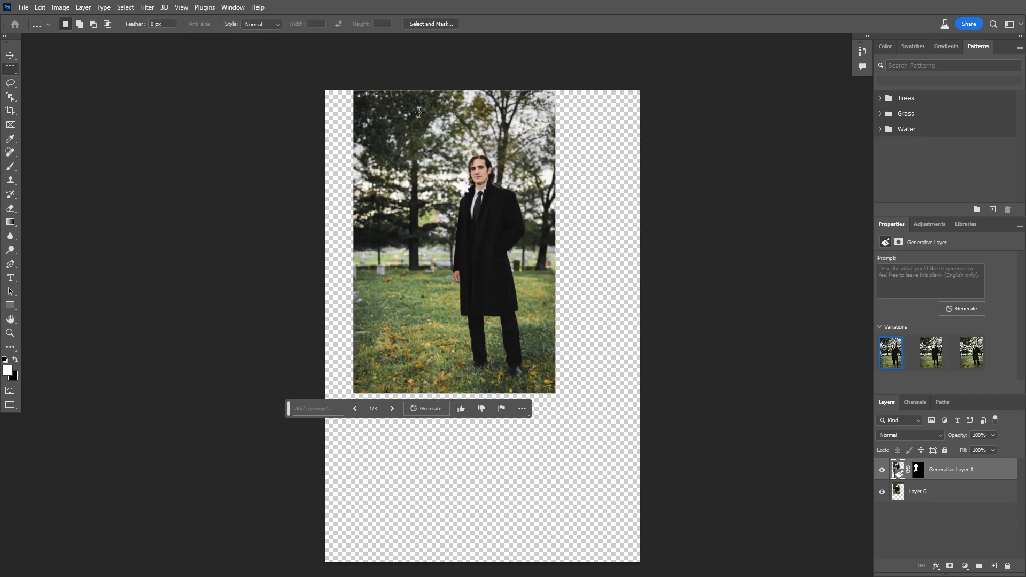
scroll(356, 185, up, 3)
drag(361, 188, 542, 486)
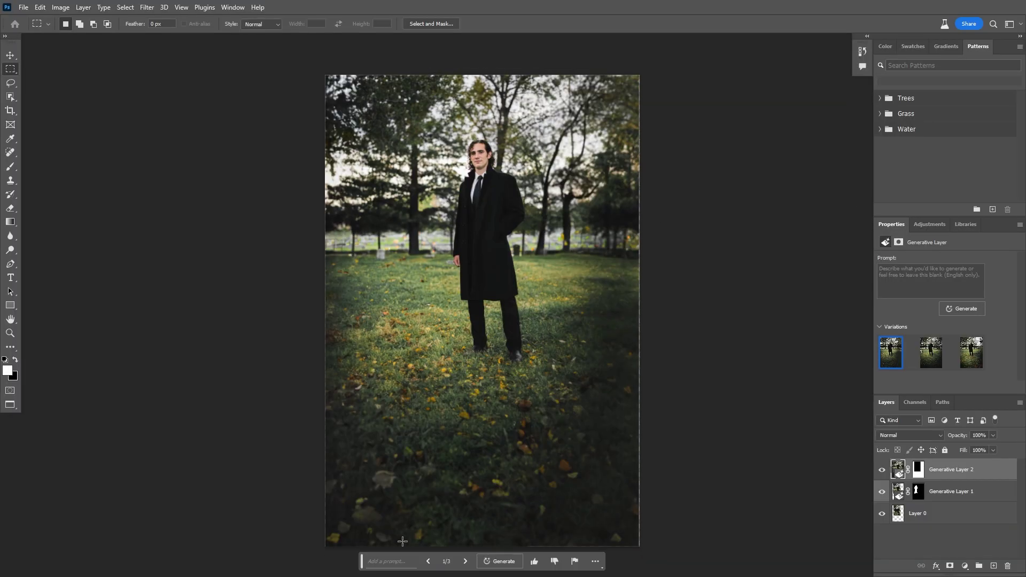
click(464, 562)
click(465, 563)
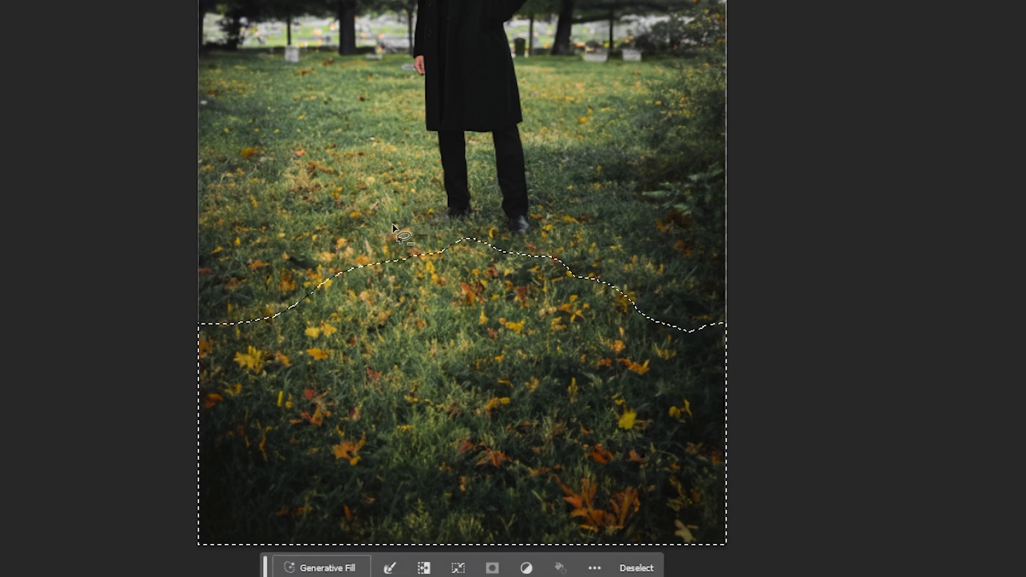
Trim the bump from the grass selection and generate 'Water reflecting with rocky shore'
mouse_move(394, 222)
mouse_down()
mouse_move(442, 250)
mouse_move(556, 256)
mouse_up()
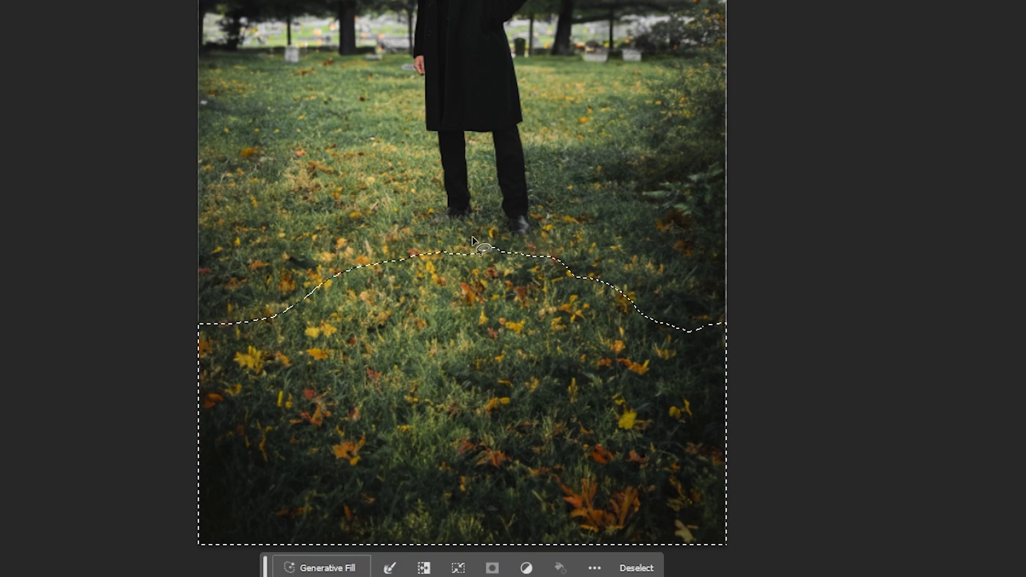
click(320, 566)
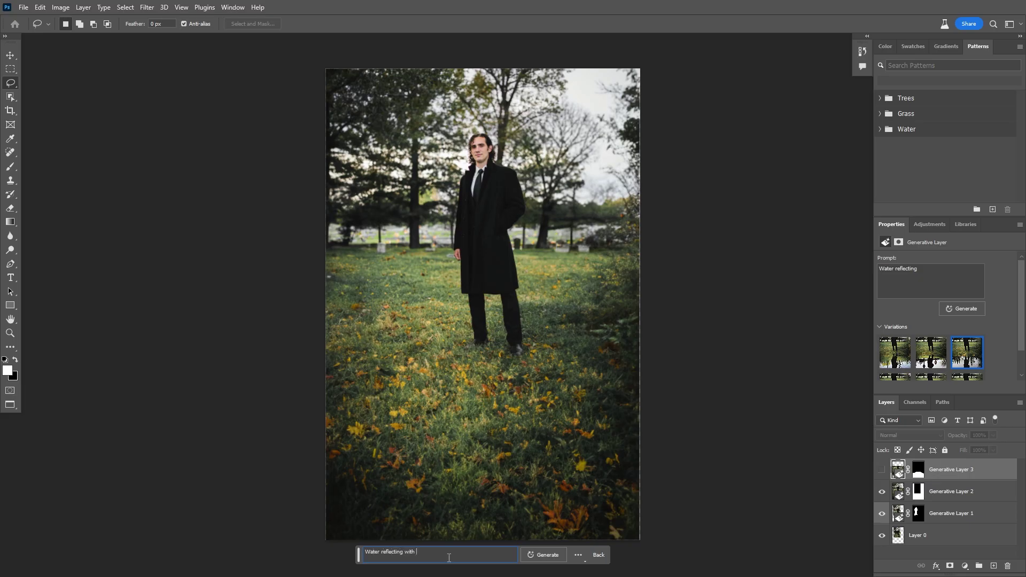
key(Return)
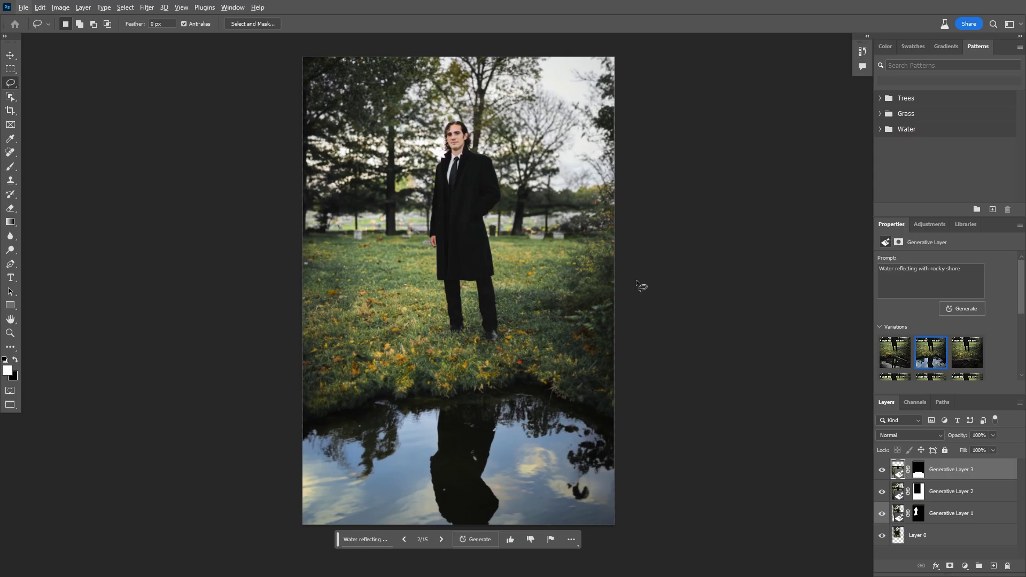
Lasso the background on both sides of the man and generate 'Fog' there
mouse_move(619, 254)
mouse_down()
mouse_move(486, 237)
mouse_move(487, 221)
mouse_move(518, 180)
mouse_move(593, 181)
mouse_move(640, 203)
mouse_up()
drag(647, 253, 639, 253)
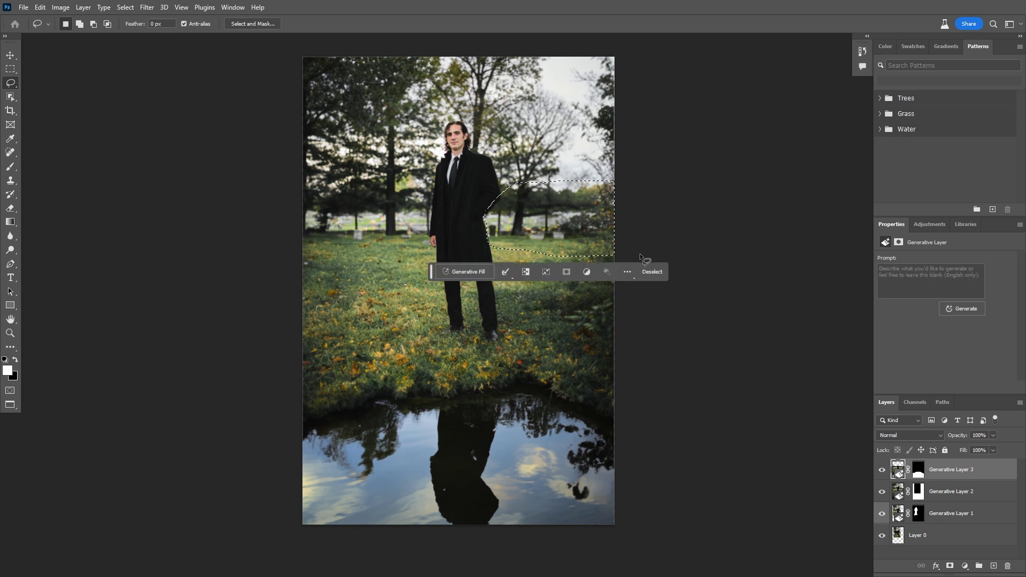
mouse_move(296, 175)
mouse_down()
mouse_move(417, 173)
mouse_move(435, 195)
mouse_move(431, 240)
mouse_move(417, 258)
mouse_up()
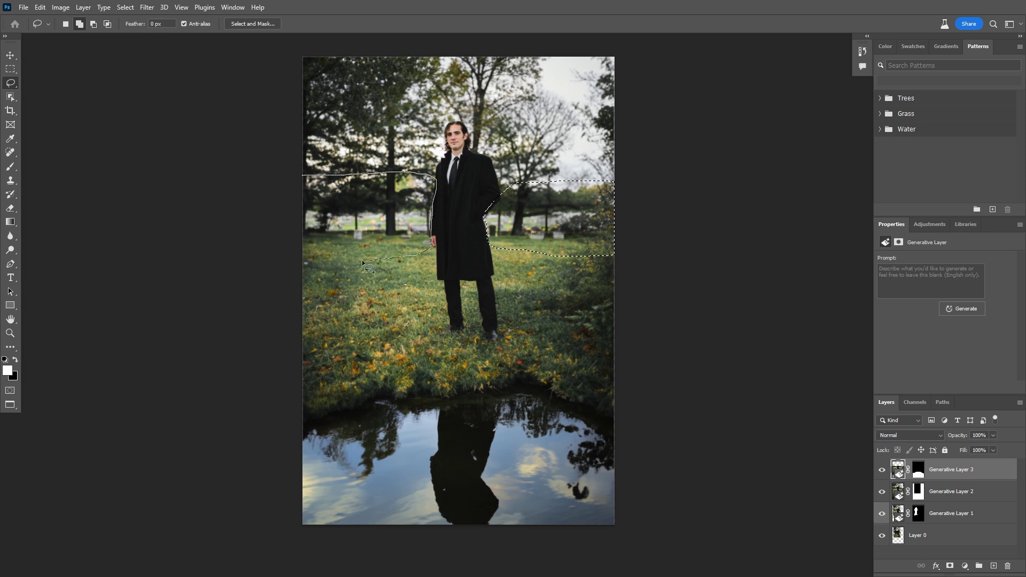
drag(285, 186, 287, 187)
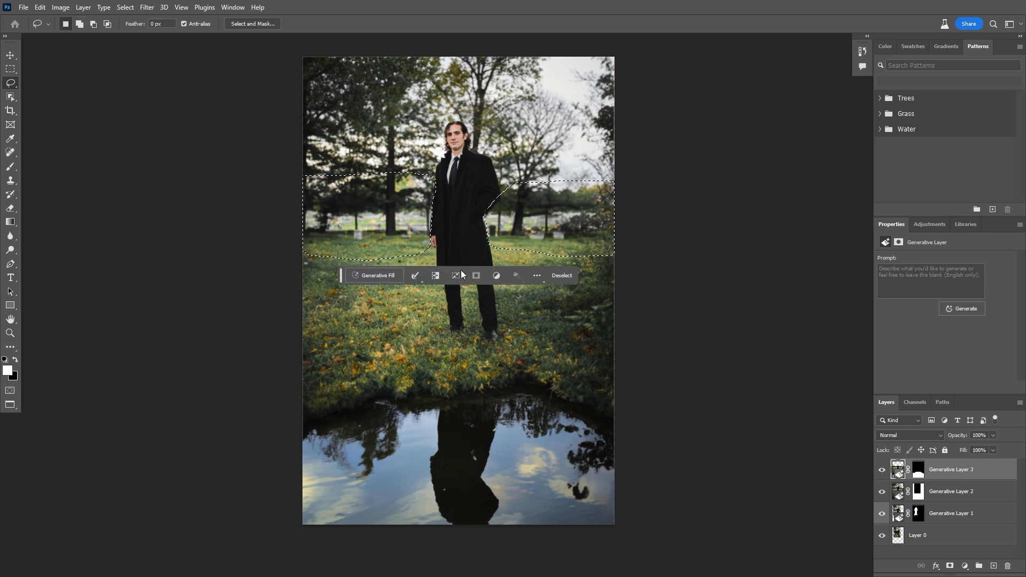
click(393, 282)
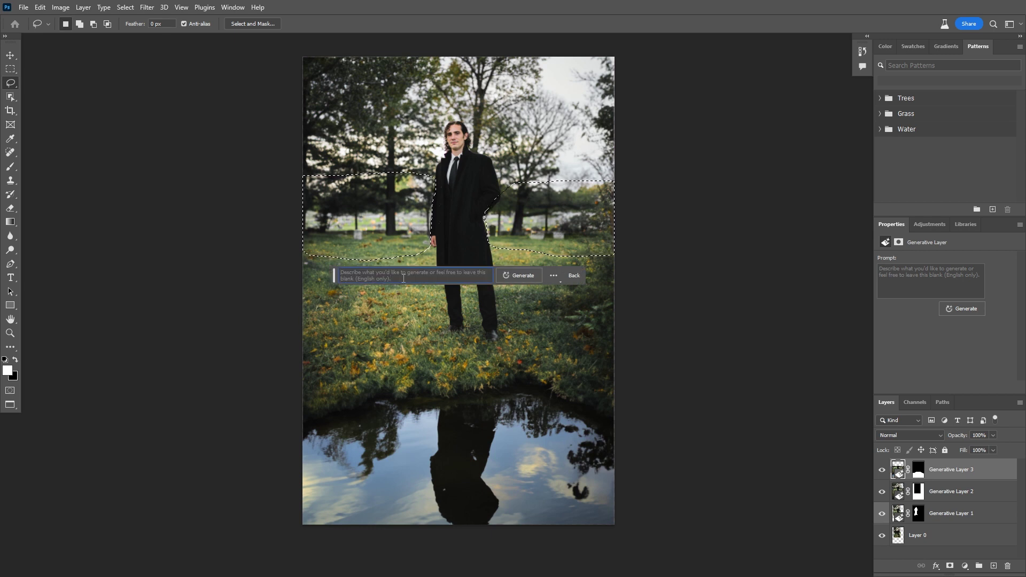
text(Fog)
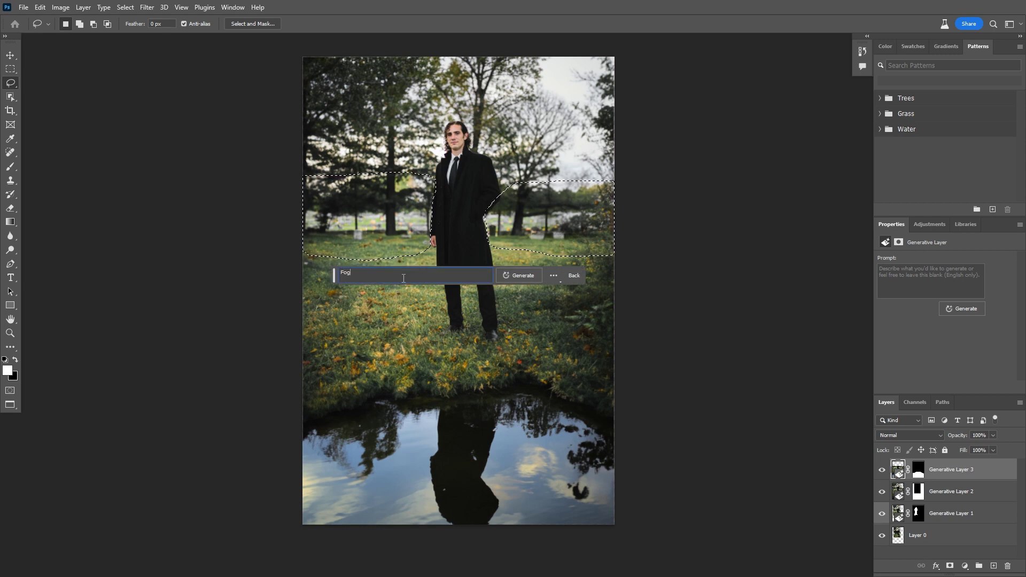
key(Return)
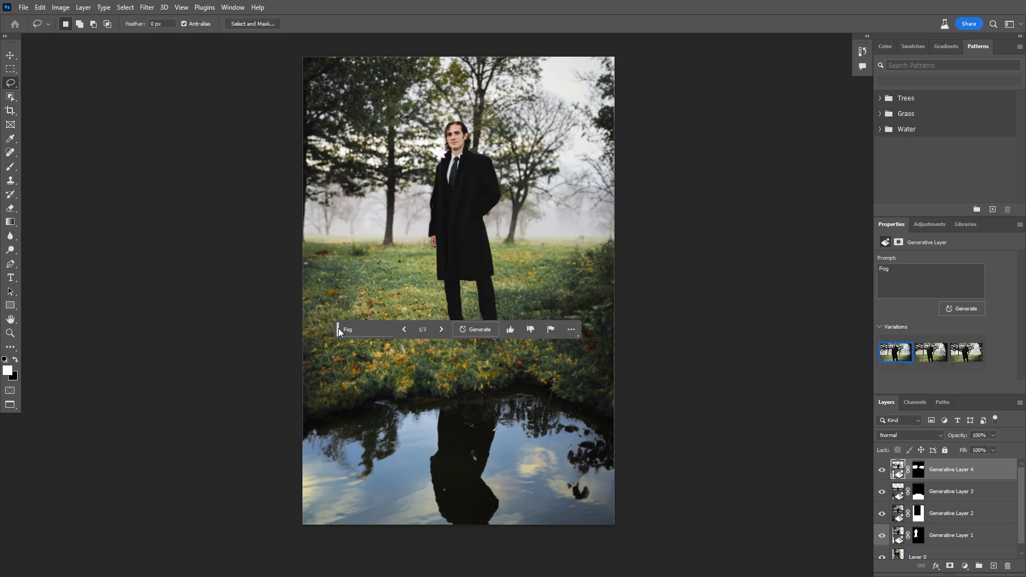
Cycle through the fog variations, settle on 1/3, then hide the generated layers
drag(338, 329, 623, 275)
scroll(439, 219, up, 3)
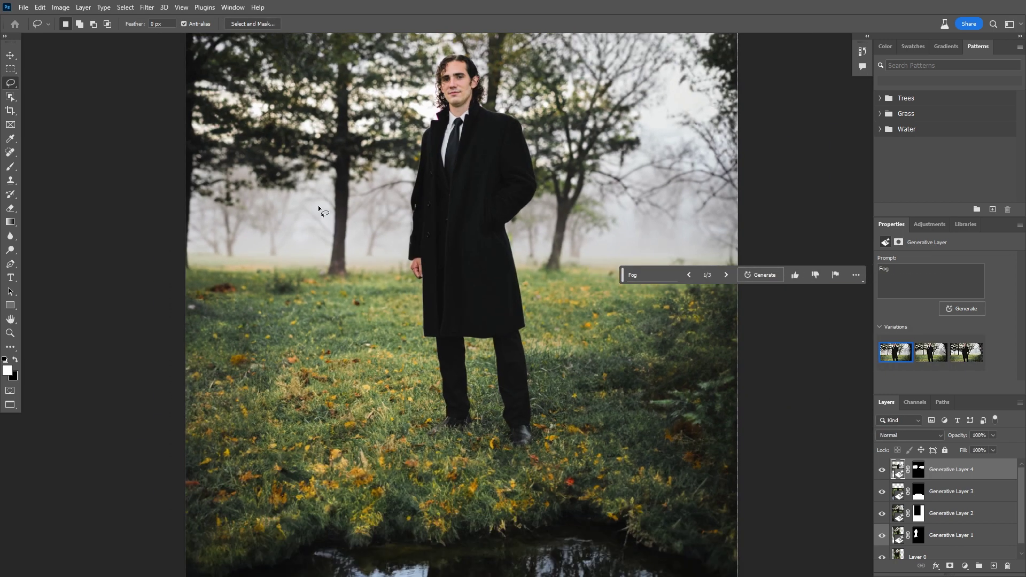
scroll(321, 207, down, 2)
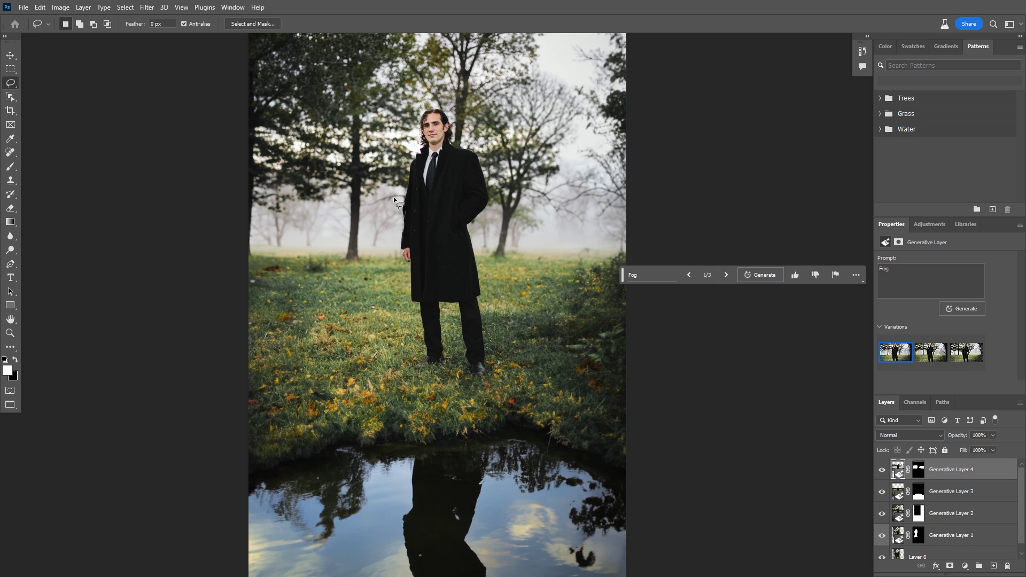
click(726, 275)
click(726, 275)
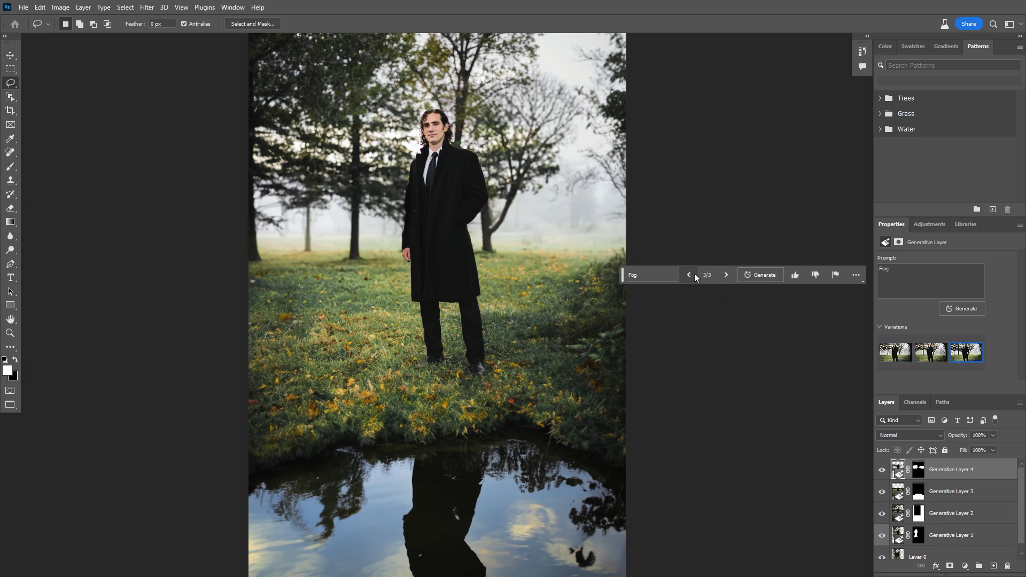
click(728, 276)
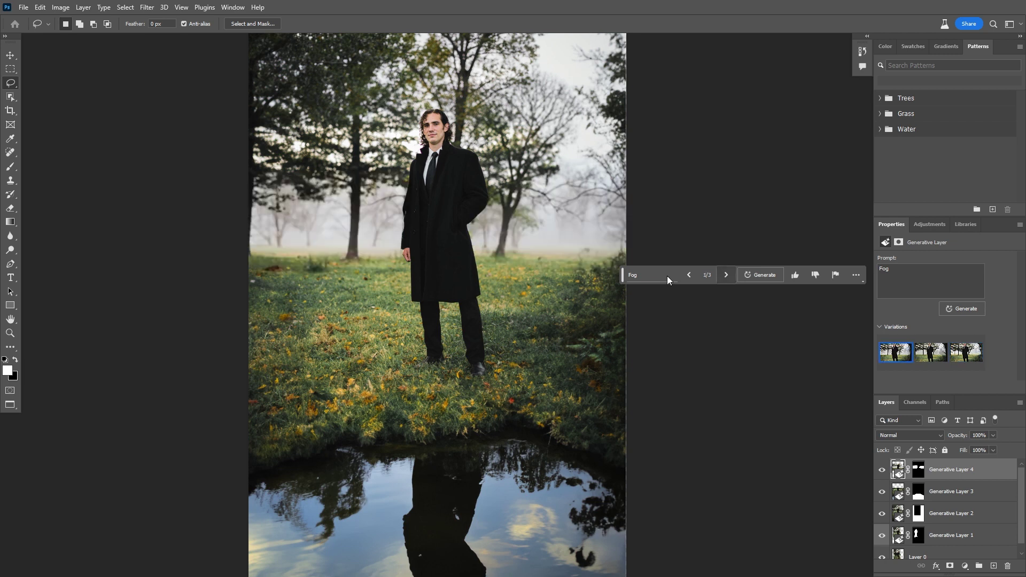
click(693, 276)
click(726, 275)
scroll(466, 228, down, 1)
scroll(492, 227, up, 1)
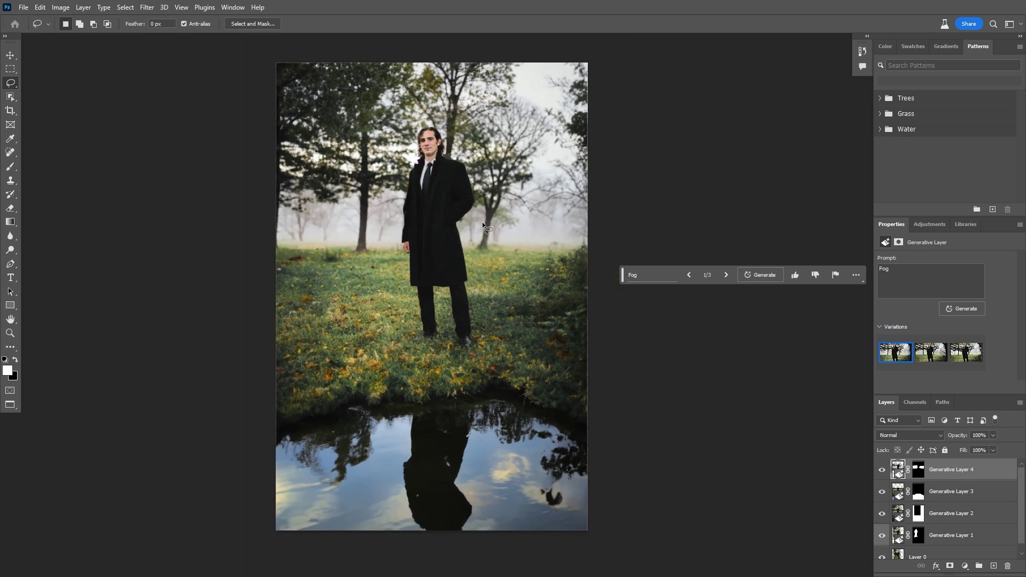
scroll(563, 191, down, 1)
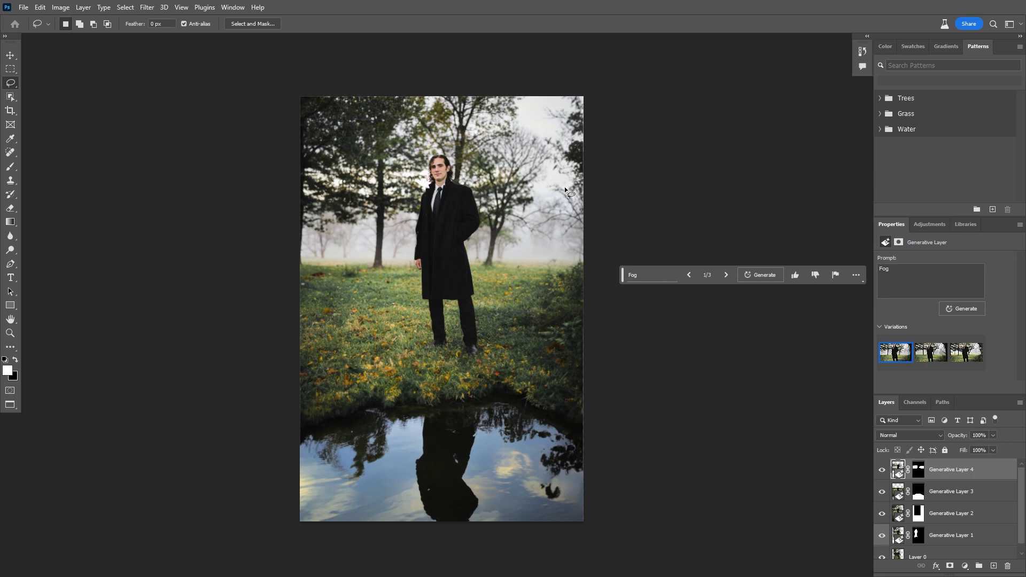
drag(882, 470, 883, 529)
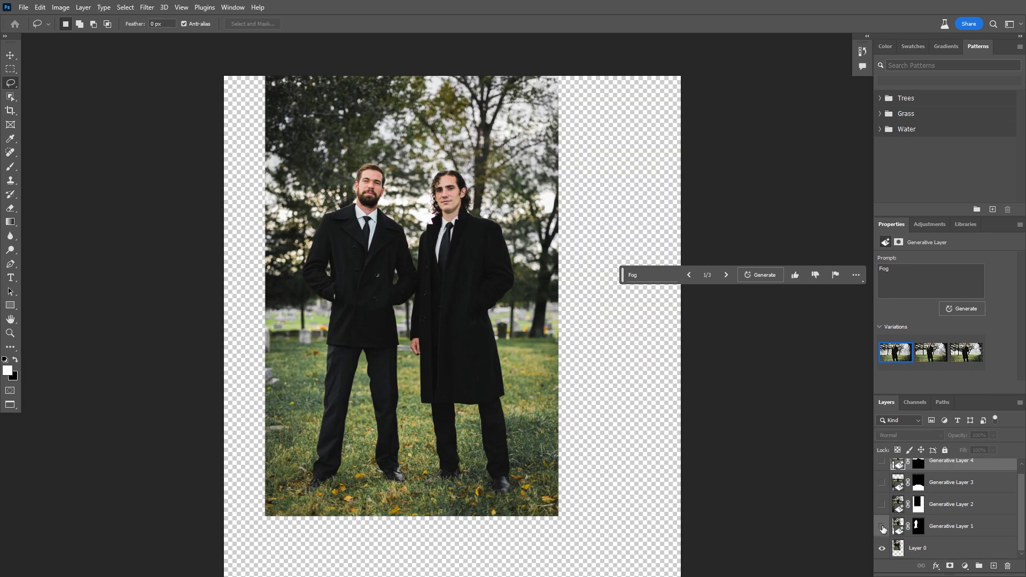
Show Generative Layers 1–4 again and move the task bar below the canvas
click(882, 528)
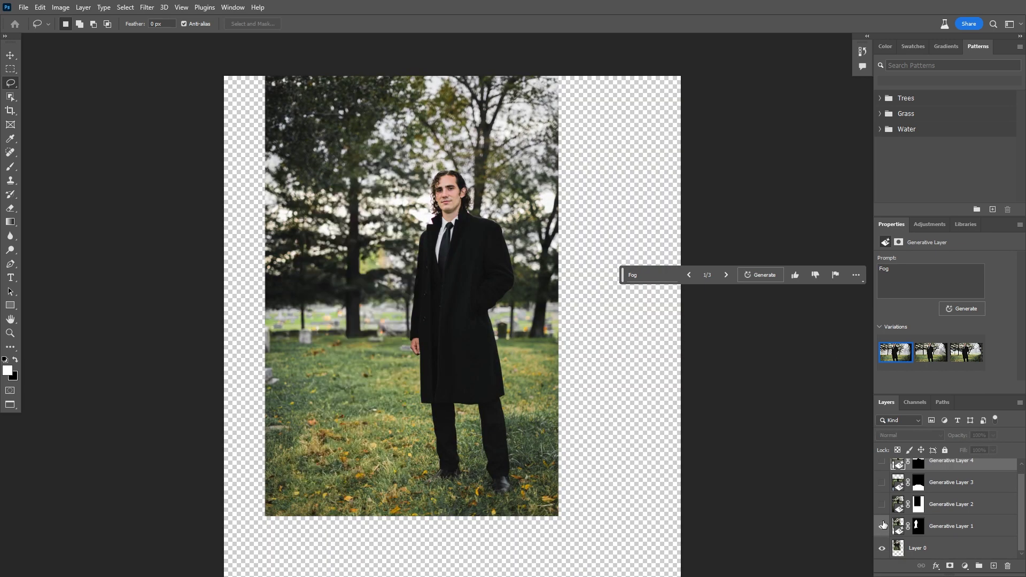
click(882, 504)
click(882, 482)
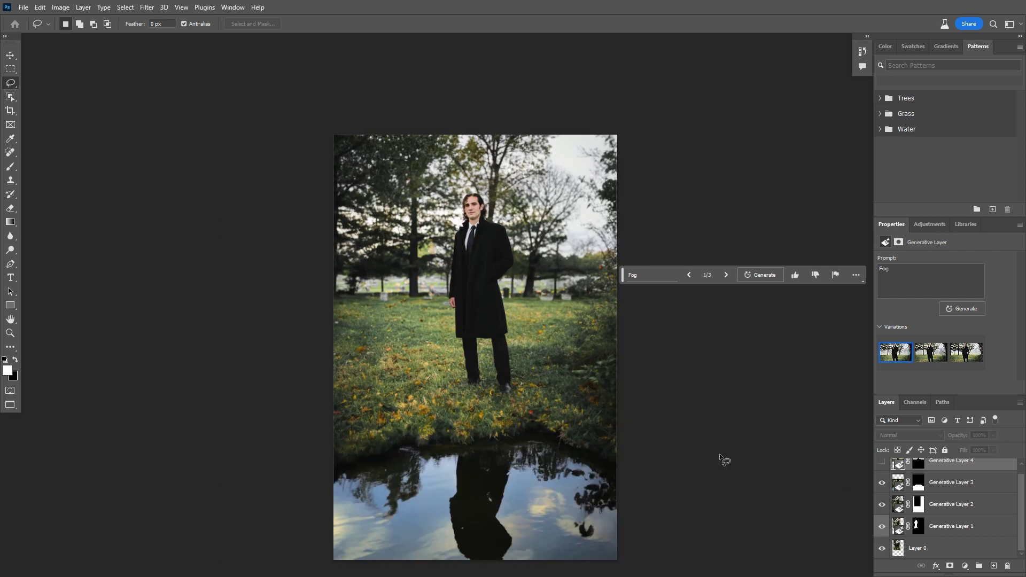
click(882, 470)
scroll(706, 419, down, 2)
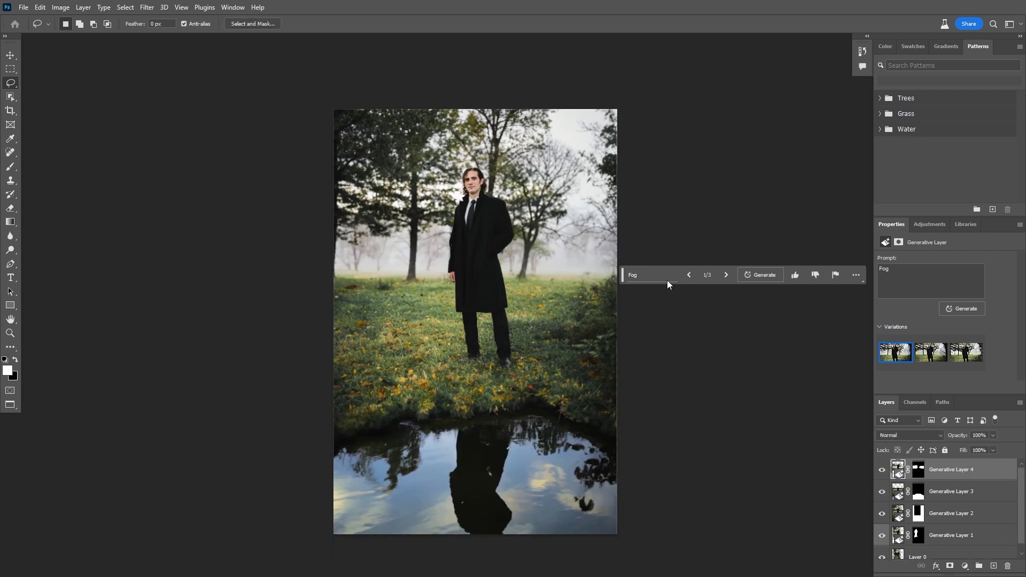
drag(623, 283, 356, 566)
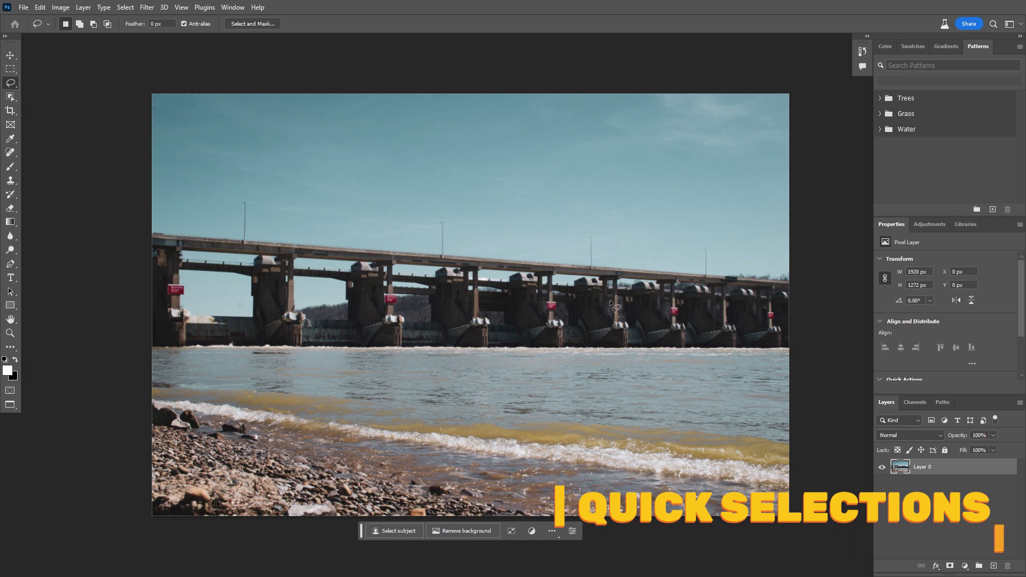
Make an oval selection in the upper-right sky with Quick Mask and a brush
key(v)
key(q)
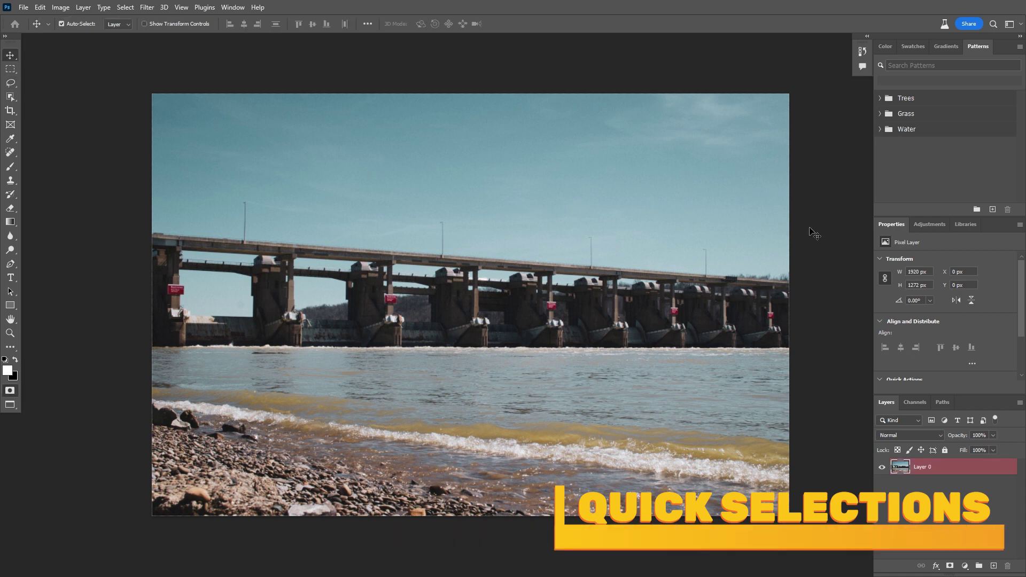
key(shift+F5)
key(Return)
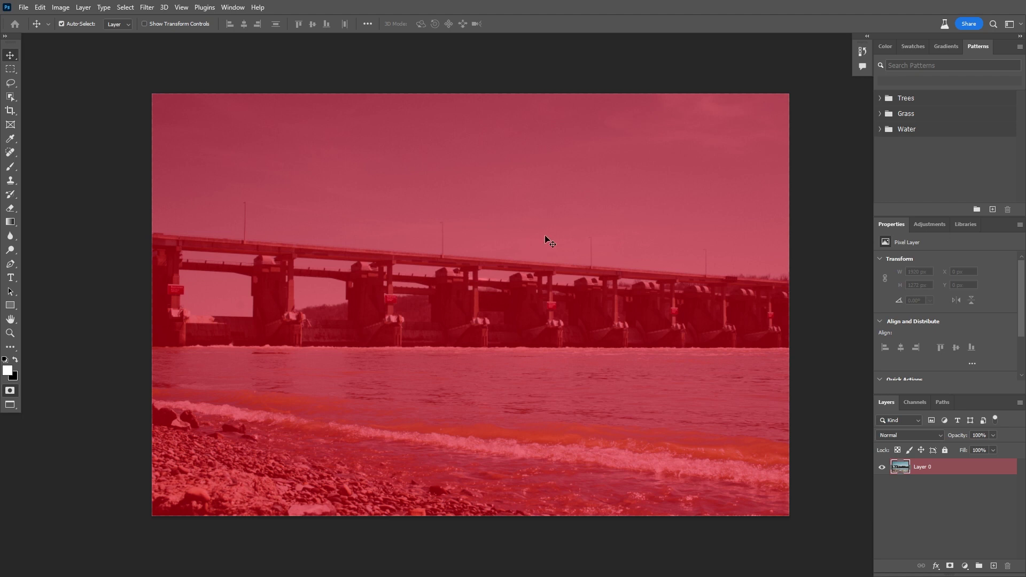
key(b)
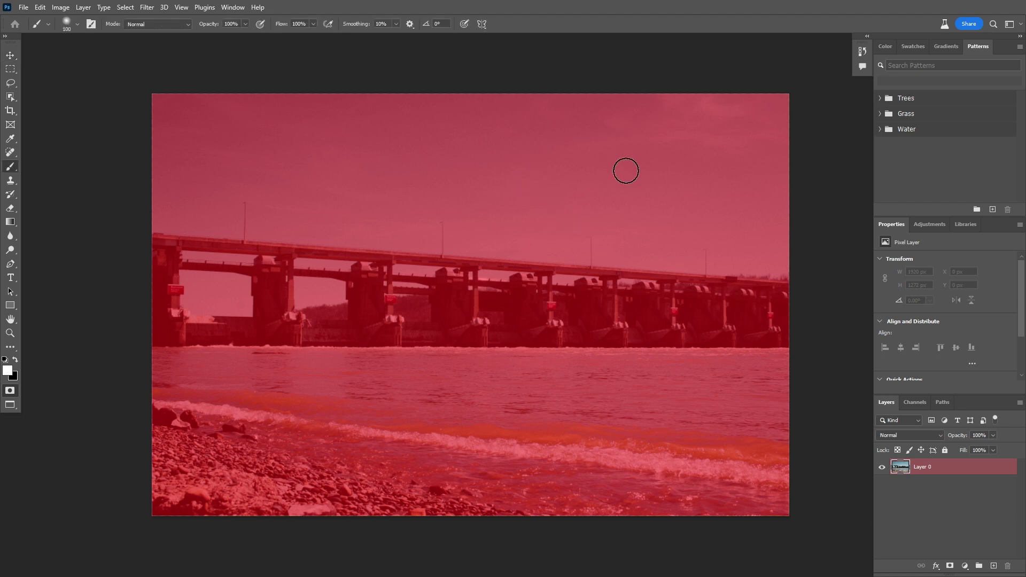
mouse_move(625, 169)
mouse_down()
mouse_move(673, 159)
mouse_move(726, 172)
mouse_move(639, 170)
mouse_move(740, 177)
mouse_up()
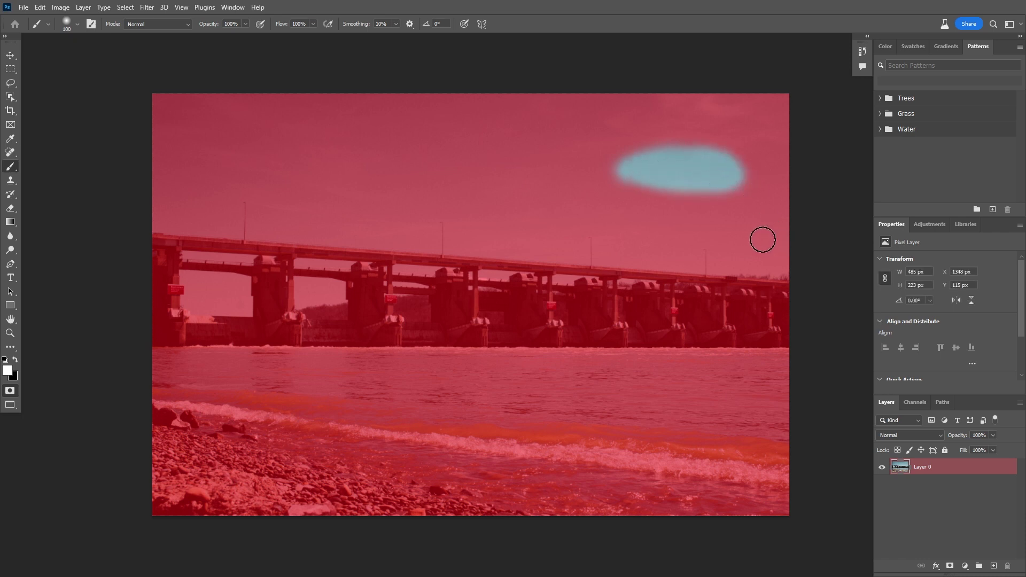
key(q)
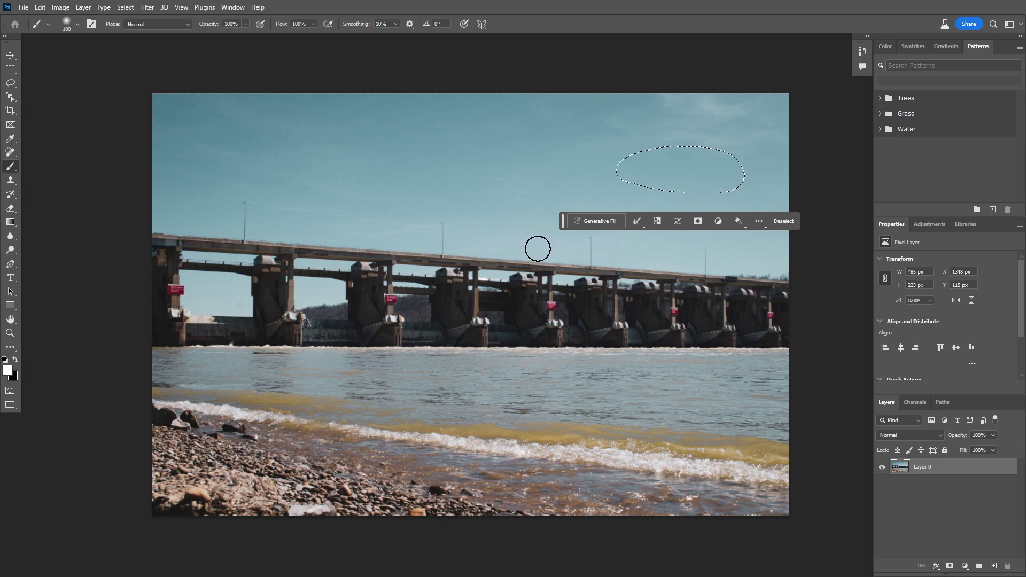
Generate a UFO in the oval from the prompt 'ufo' and choose variation 3/3
click(599, 222)
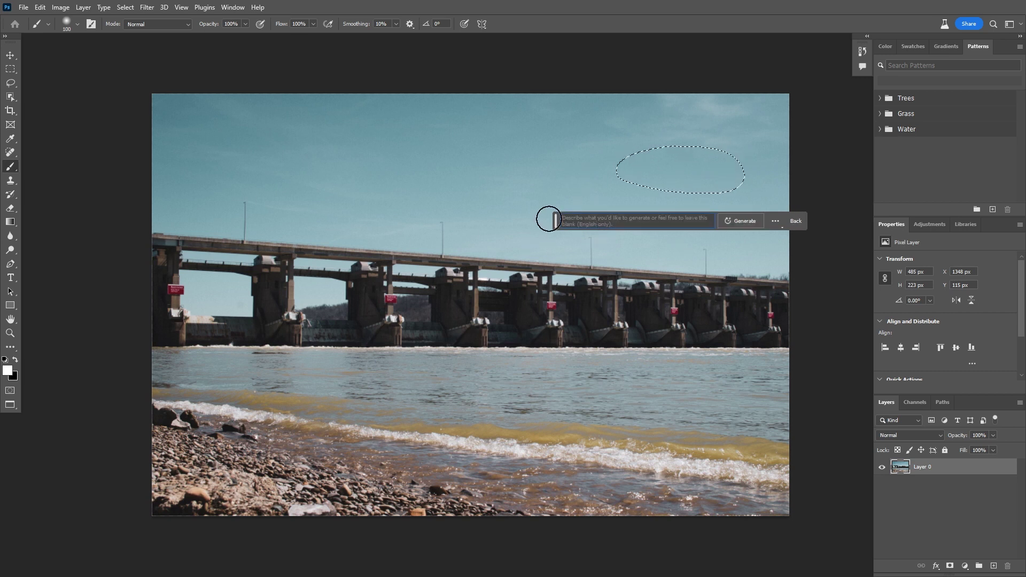
drag(554, 220, 502, 281)
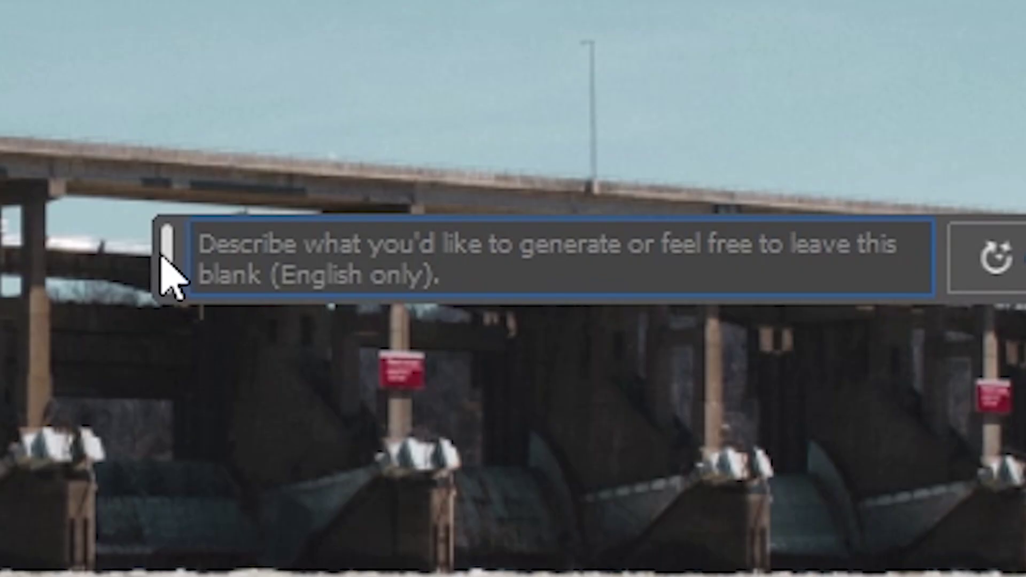
text(ufo)
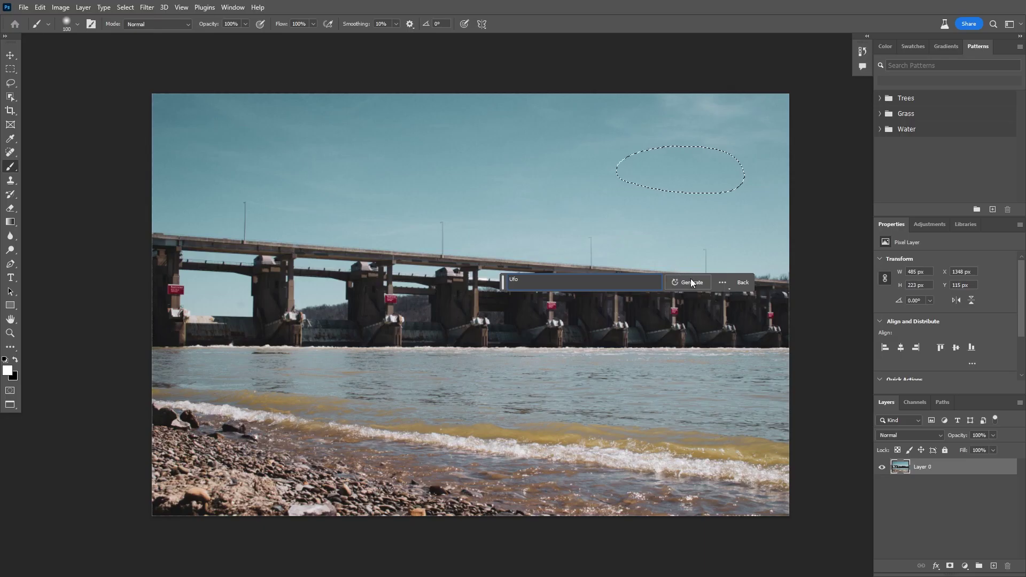
click(691, 279)
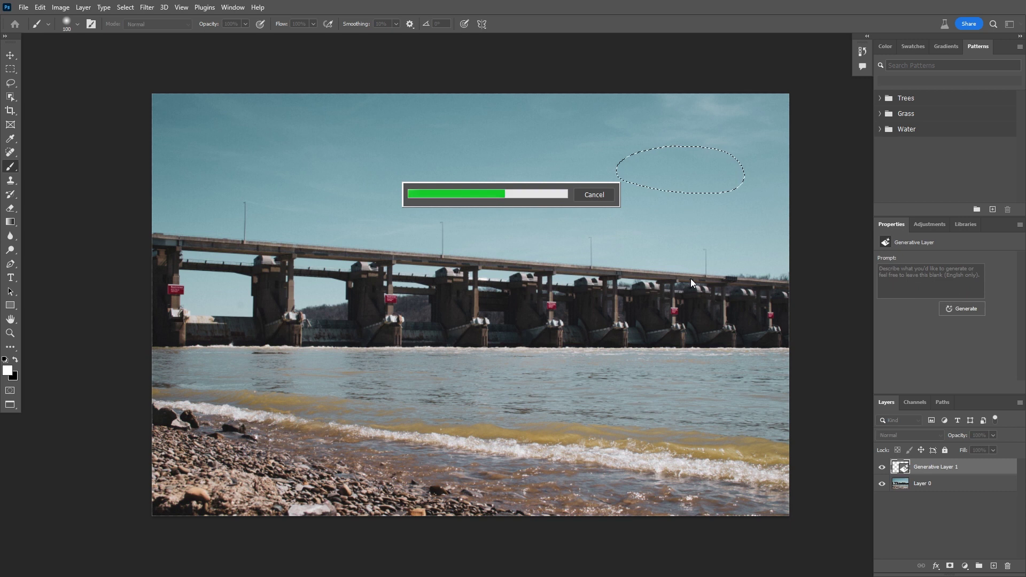
click(661, 224)
click(661, 224)
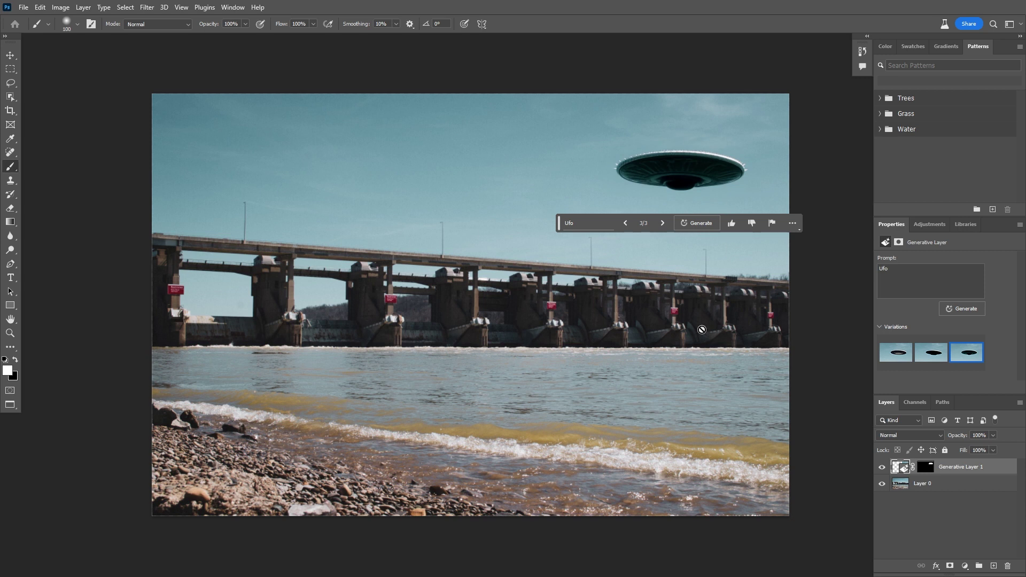
drag(556, 223, 507, 372)
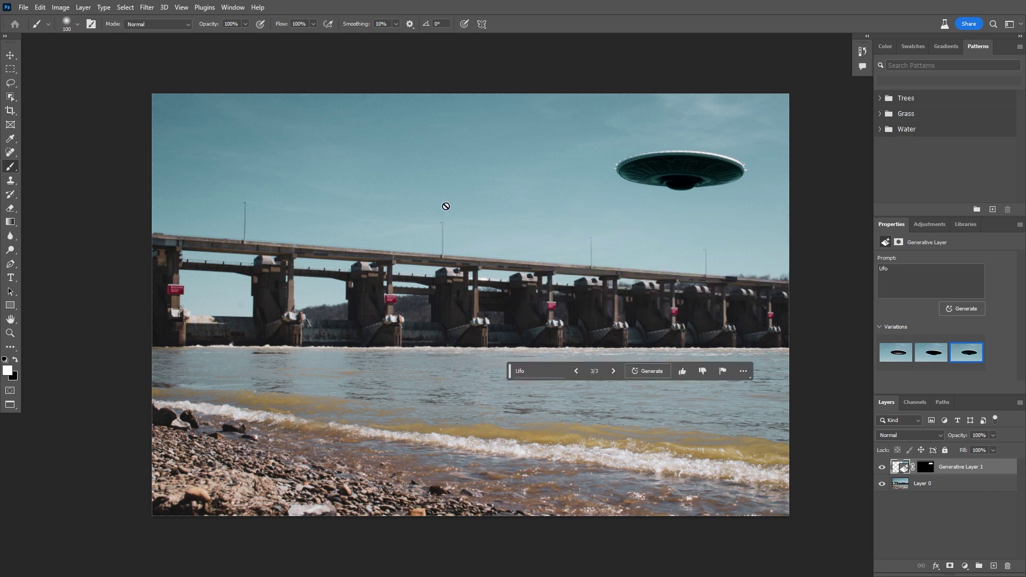
Paint an oval in the upper-left sky with 35% brightness grey in Quick Mask and convert it to a selection
key(q)
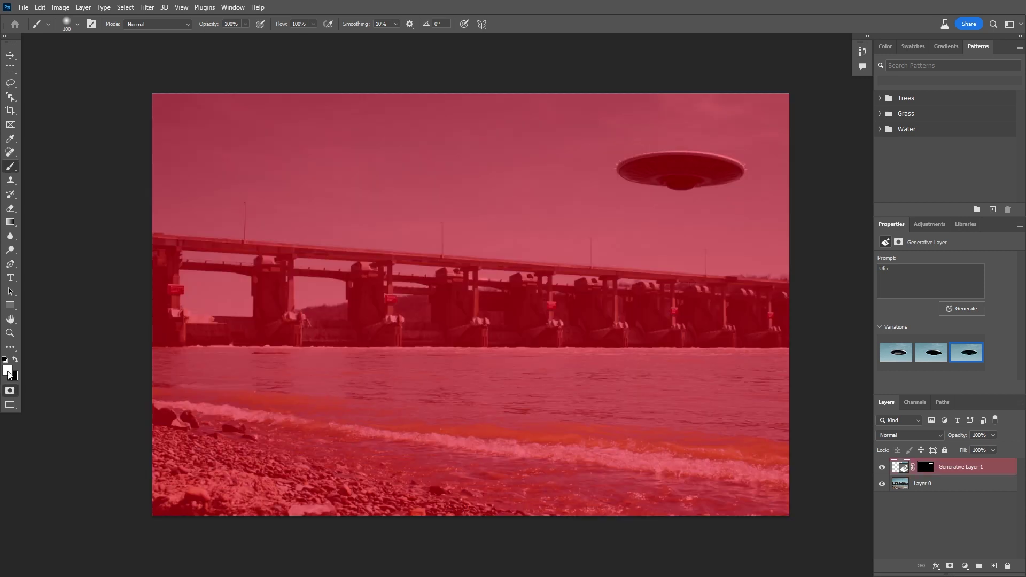
click(8, 371)
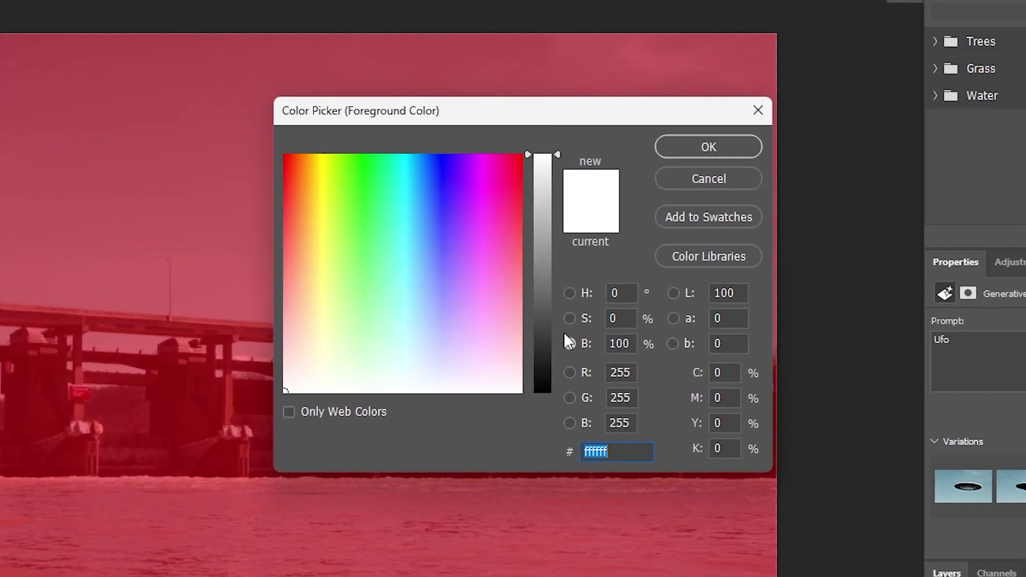
drag(556, 155, 556, 296)
click(620, 344)
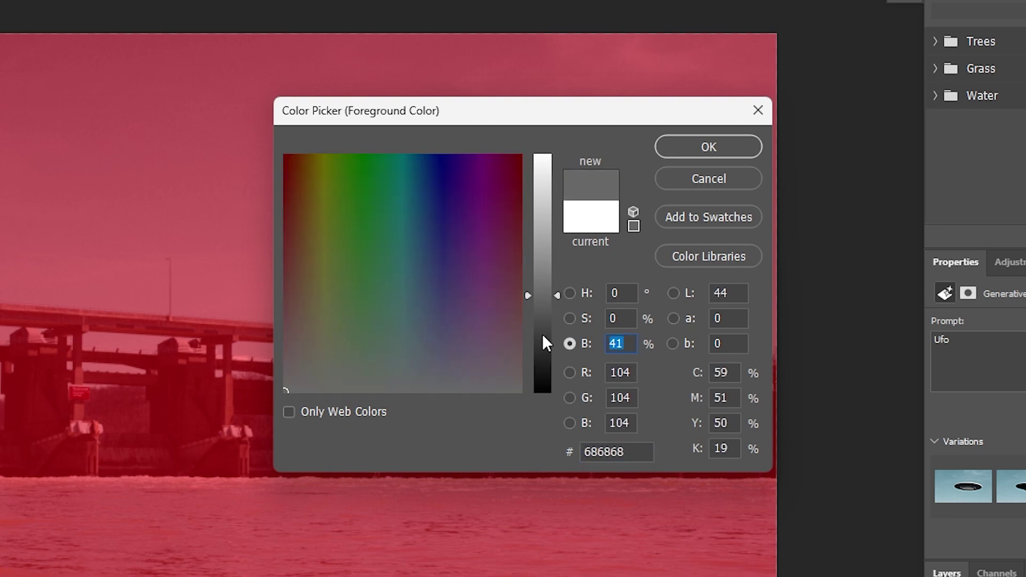
text(35)
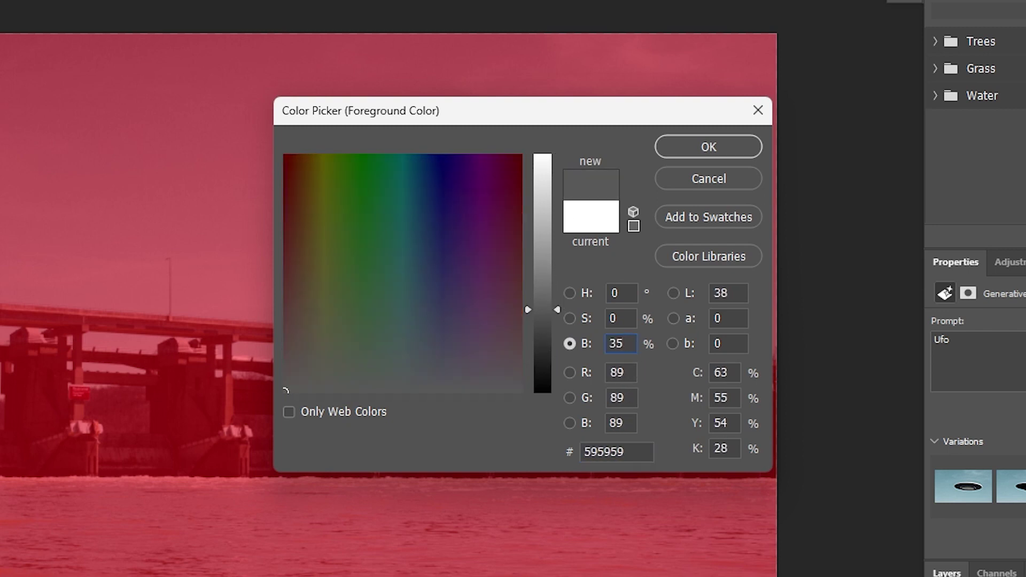
click(691, 136)
mouse_move(270, 169)
mouse_down()
mouse_move(405, 165)
mouse_move(328, 151)
mouse_move(333, 162)
mouse_move(289, 158)
mouse_move(337, 144)
mouse_move(426, 153)
mouse_move(367, 168)
mouse_move(384, 170)
mouse_move(289, 167)
mouse_up()
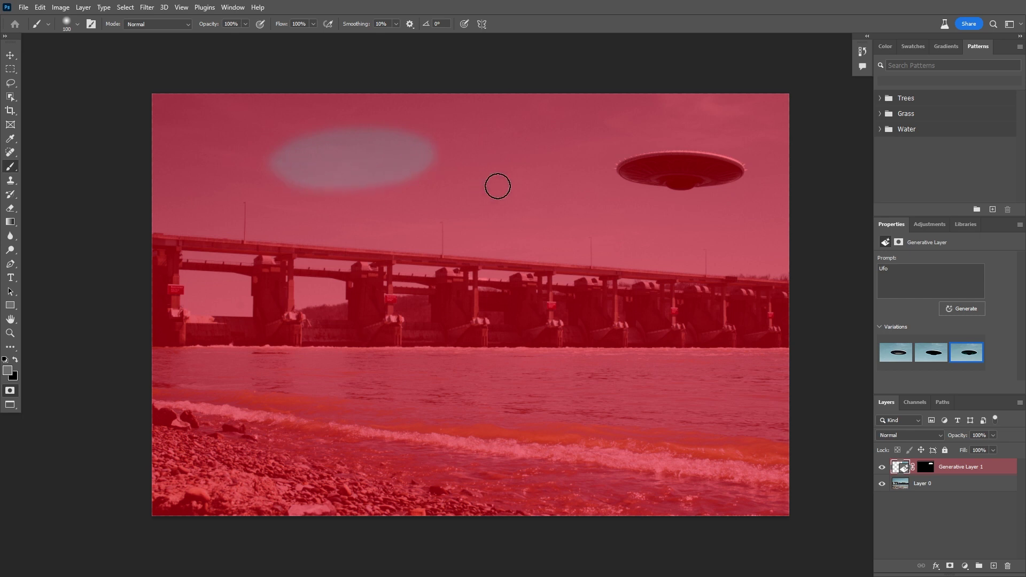
key(q)
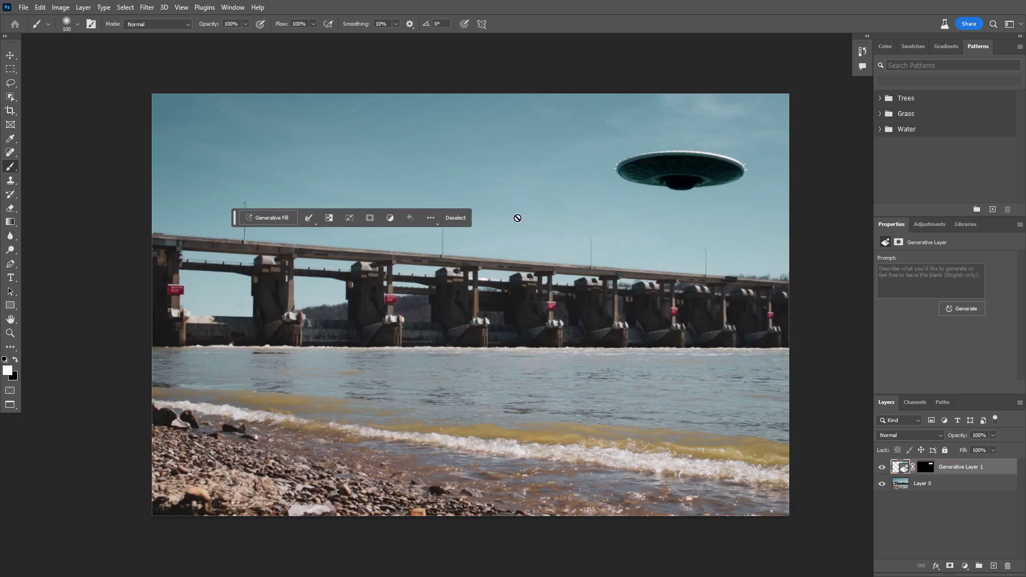
Check the partial mask in Quick Mask, then generate 'Ufo' into the upper-left sky selection
key(q)
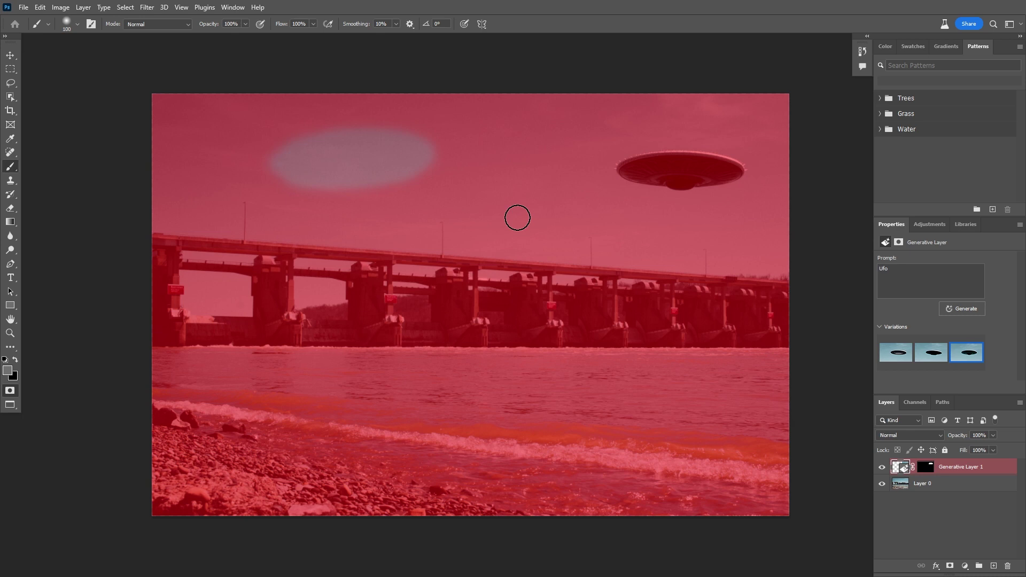
key(q)
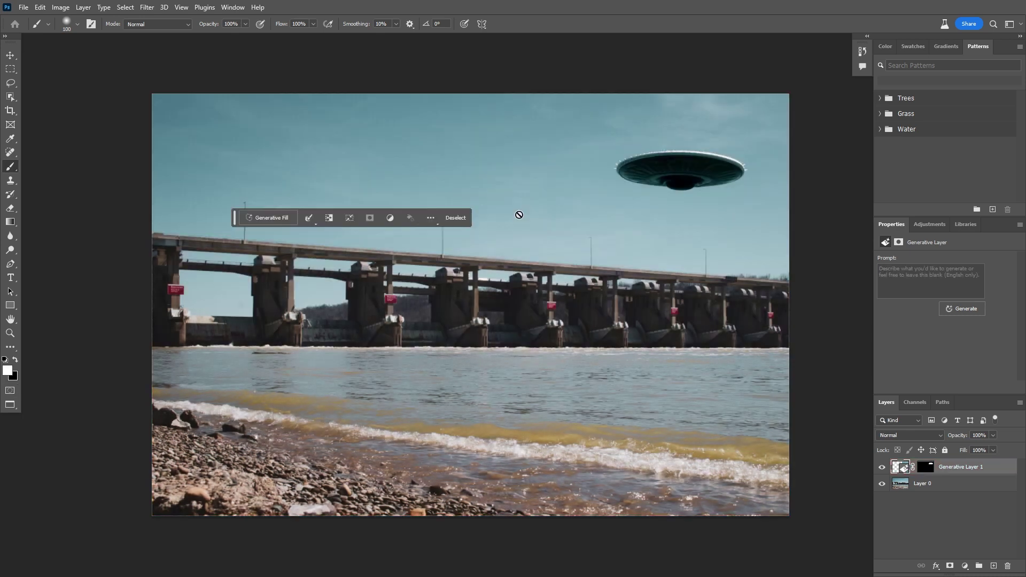
click(270, 218)
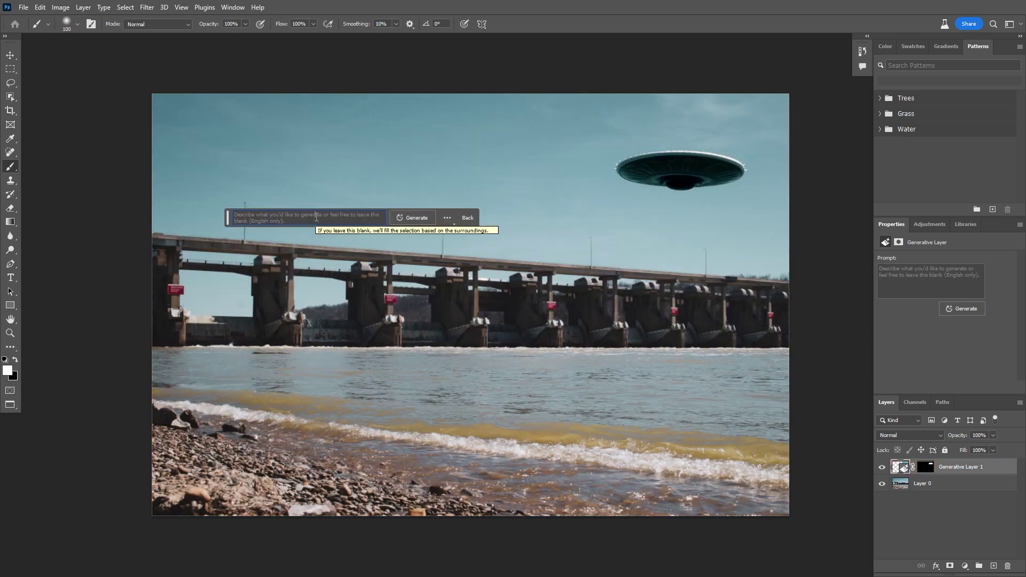
text(u)
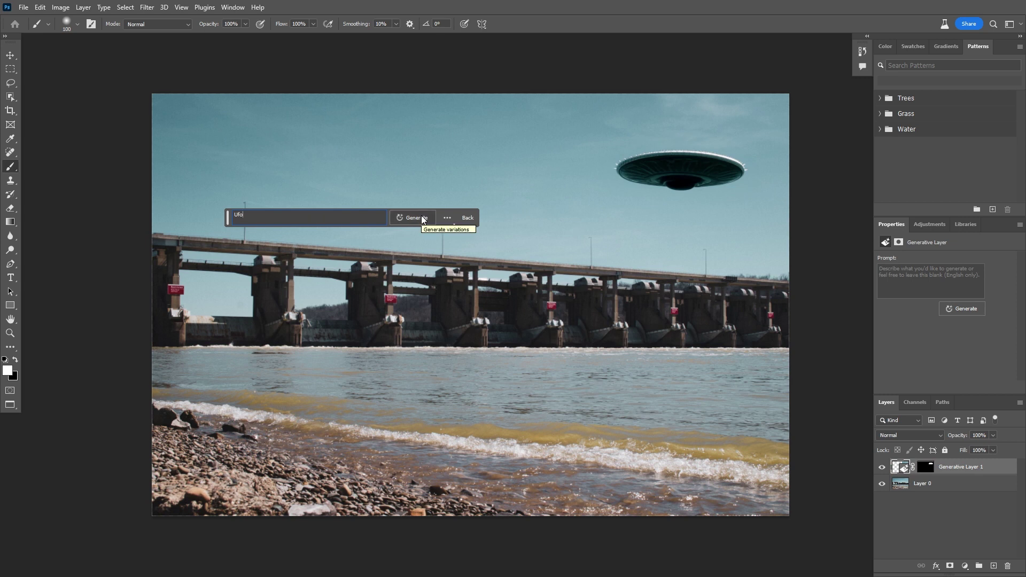
click(421, 216)
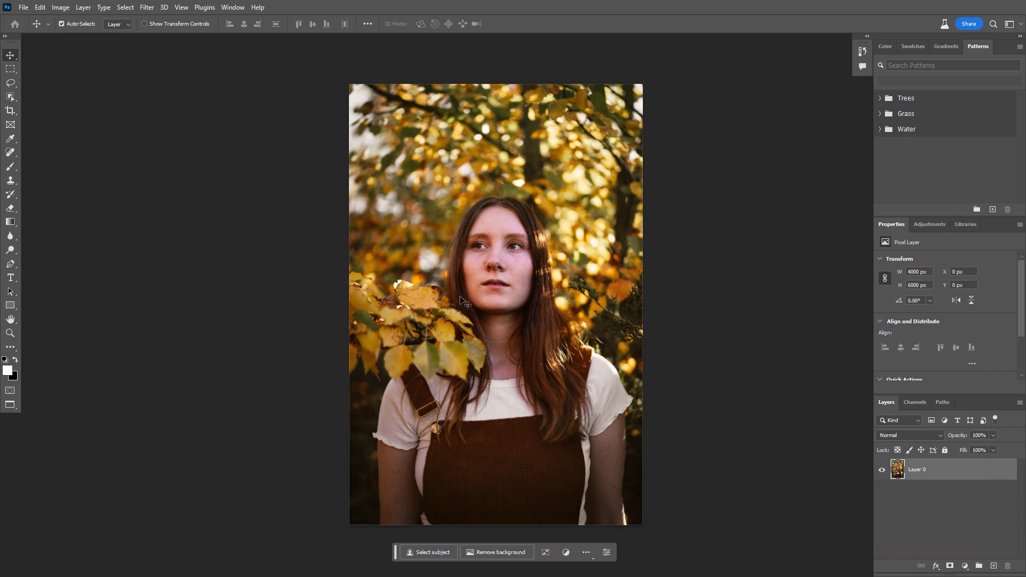
Crop outward to widen the portrait canvas, centring the photo with empty margins on both sides
key(c)
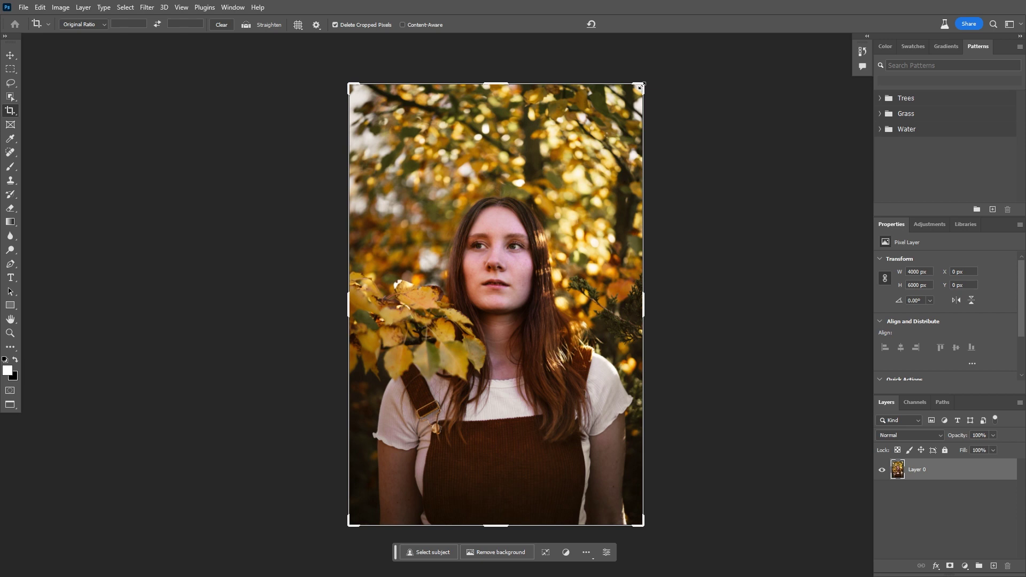
drag(642, 86, 812, 65)
drag(398, 282, 580, 289)
key(Return)
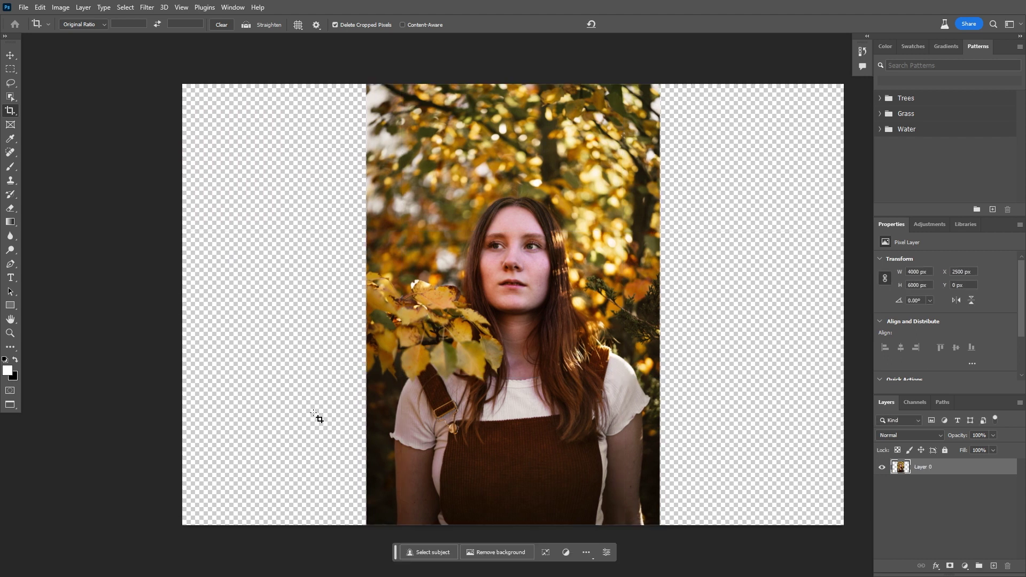
Marquee-select the canvas and run Generative Fill with an empty prompt to fill the sides
key(m)
drag(377, 80, 646, 521)
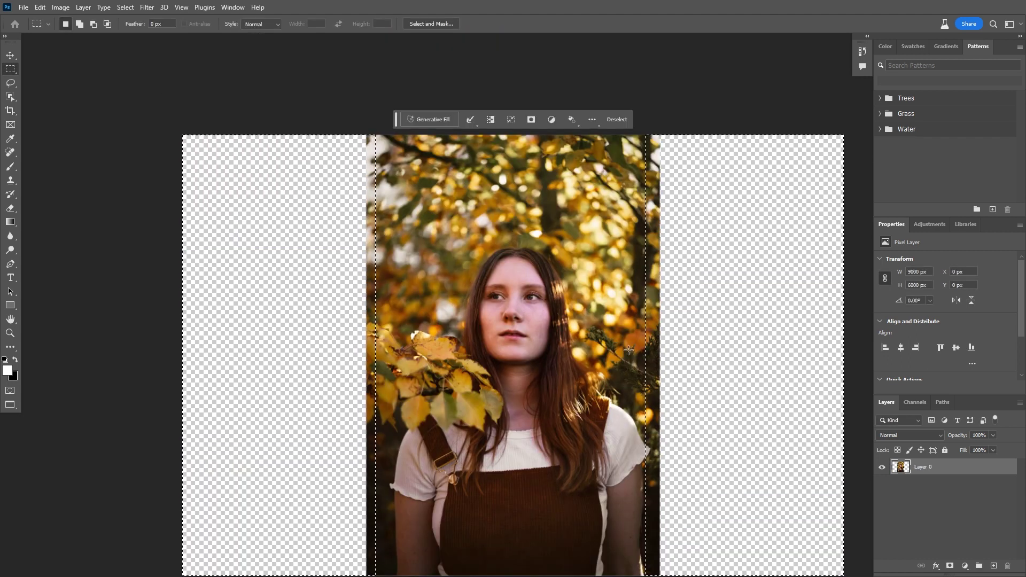
click(406, 549)
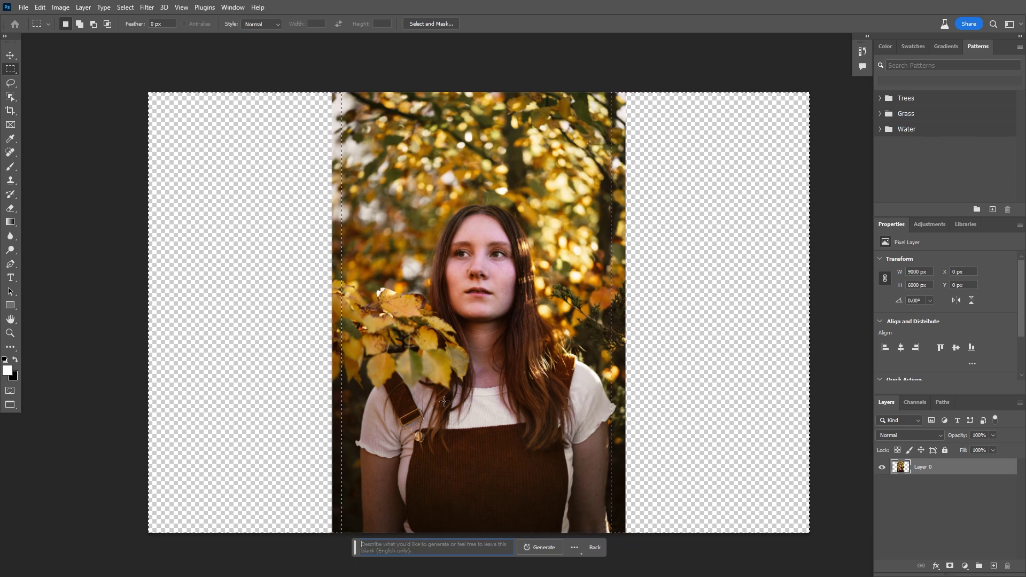
click(591, 547)
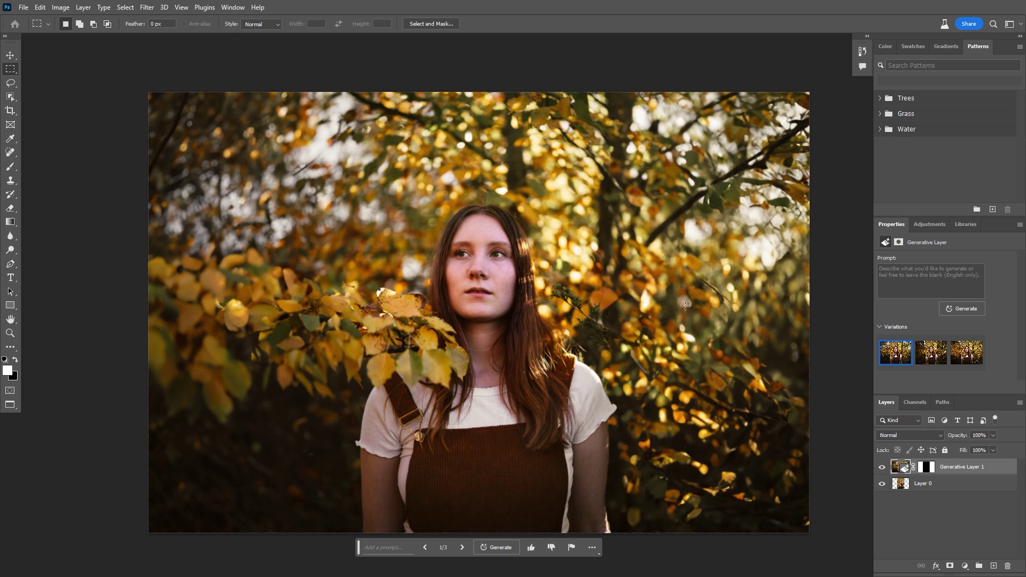
Step through foliage variations 2/3 and 3/3, then return to variation 1/3
key(v)
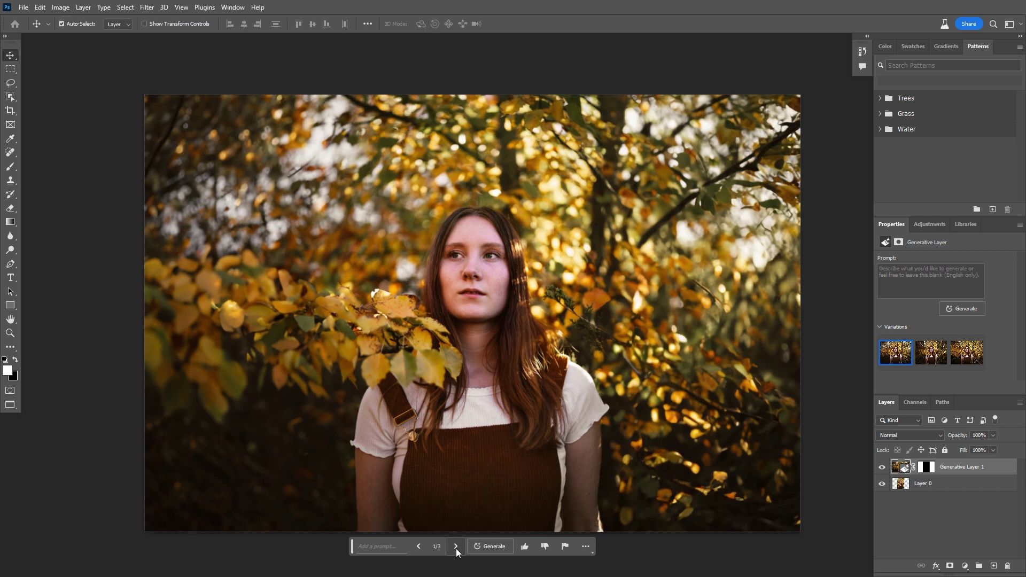
click(457, 547)
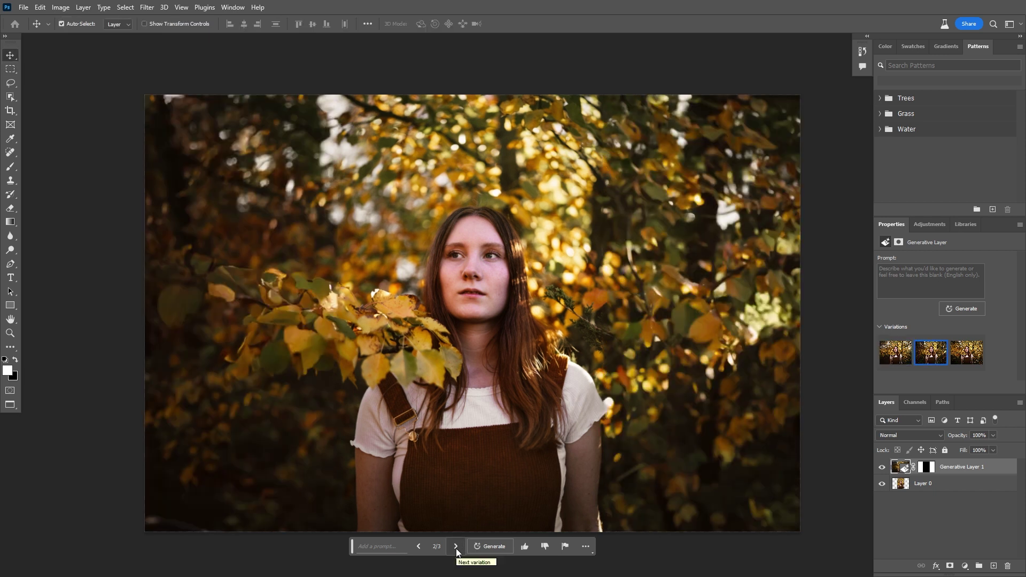
click(456, 548)
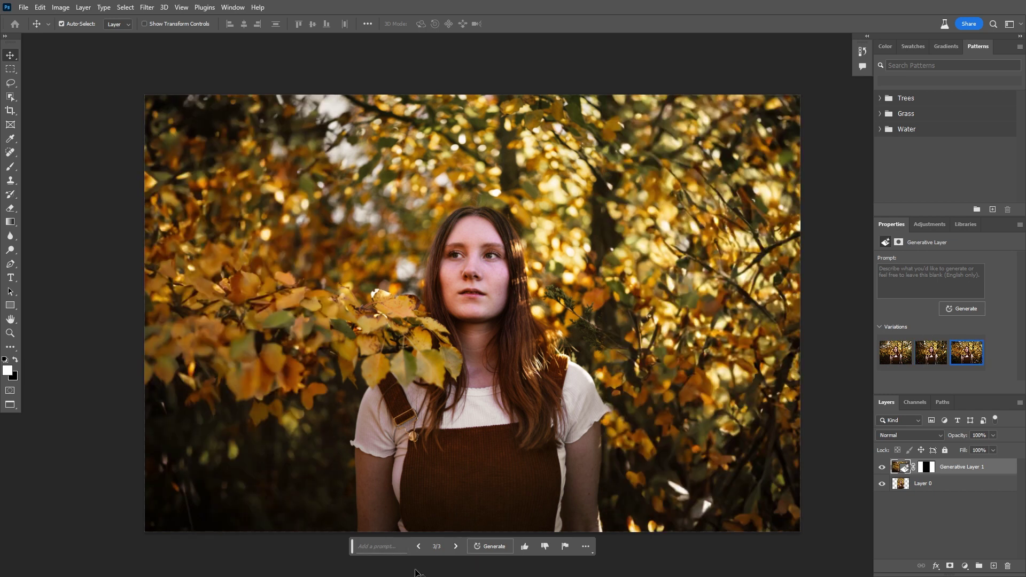
click(452, 546)
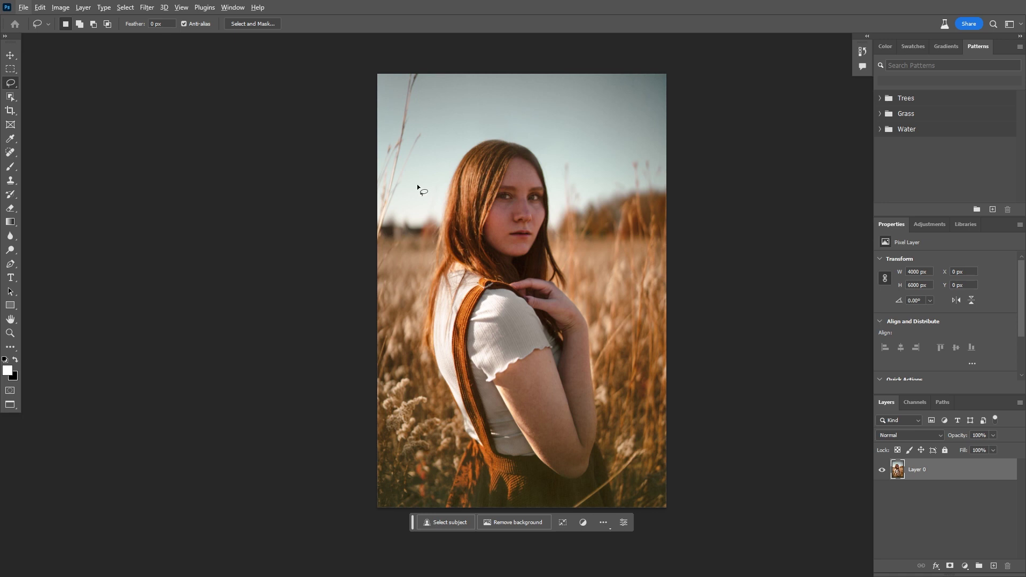
Lasso the top-left grass stalks, generate a replacement fill, and return to standard screen mode
mouse_move(401, 120)
mouse_down()
mouse_move(440, 66)
mouse_move(459, 99)
mouse_move(450, 146)
mouse_up()
drag(408, 259, 375, 258)
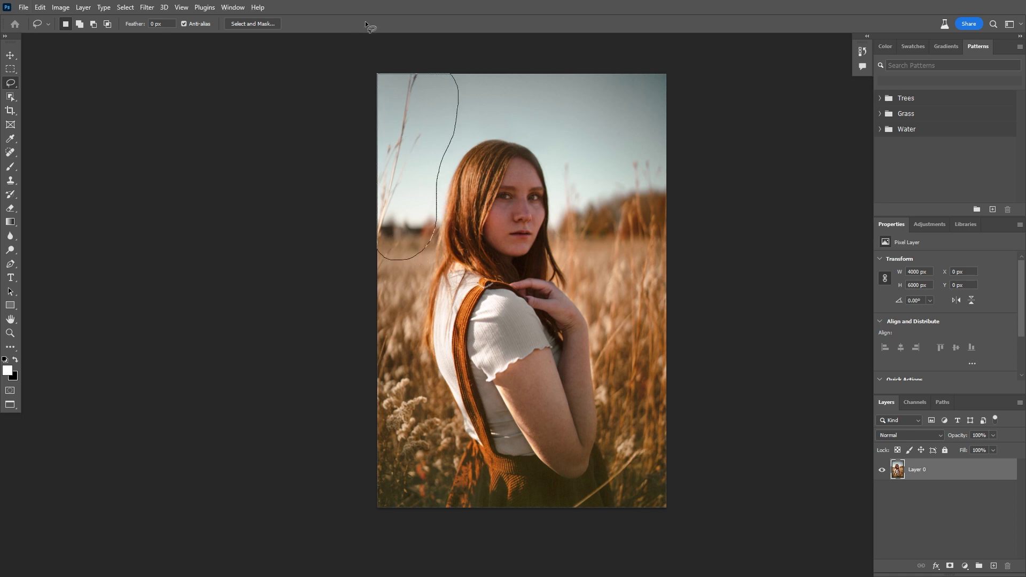
click(704, 323)
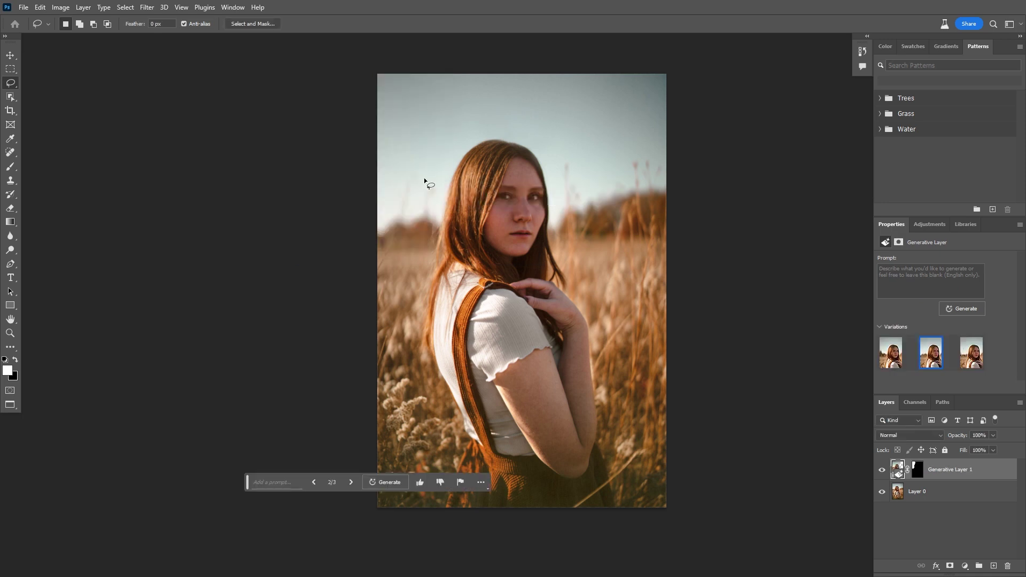
key(f)
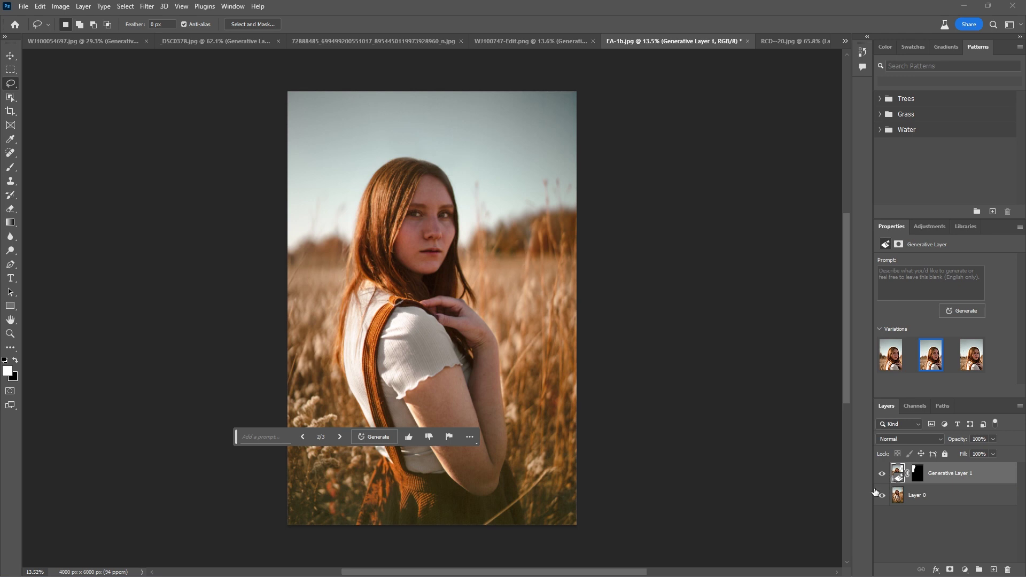
Hide Generative Layer 1 and Content-Aware fill its mask area on Layer 0, then deselect
click(881, 473)
ctrl+click(918, 474)
click(940, 495)
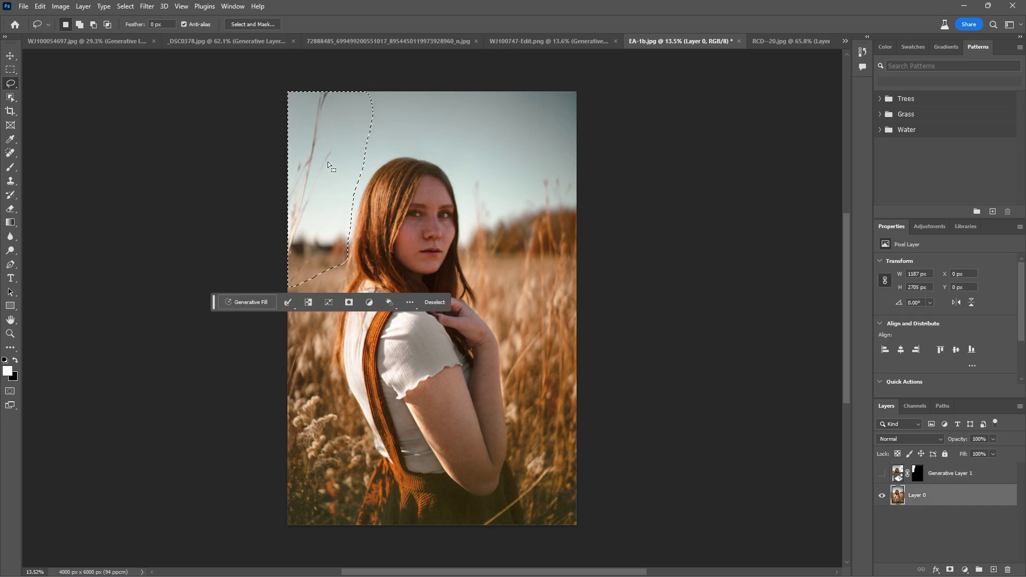
drag(213, 303, 64, 506)
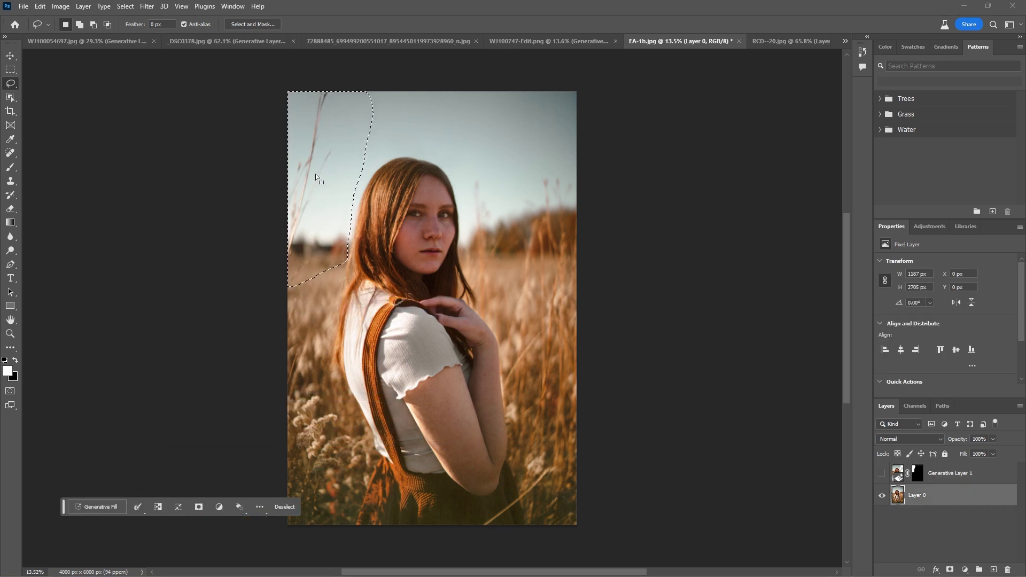
right_click(315, 174)
click(331, 299)
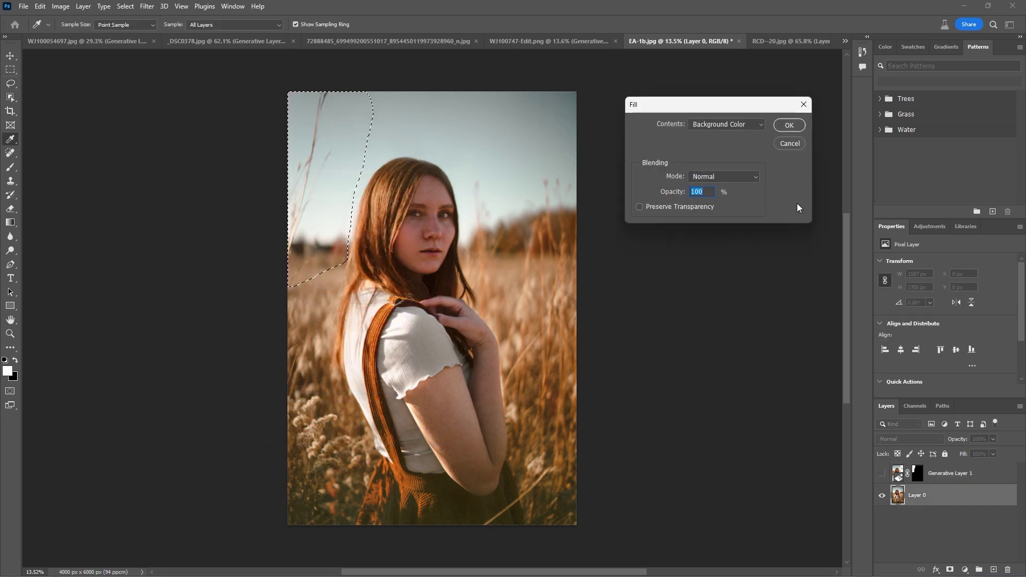
click(731, 123)
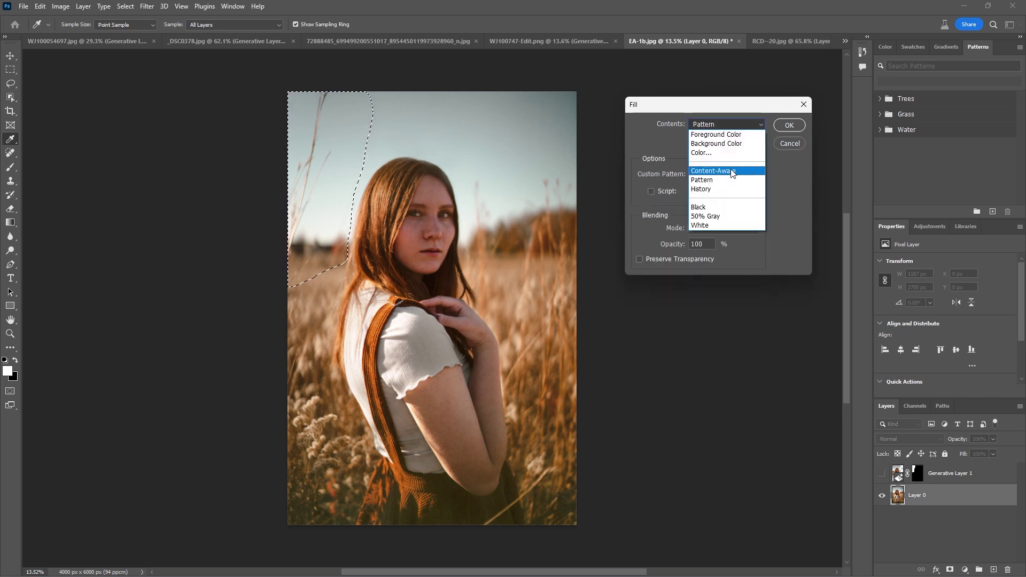
click(732, 171)
click(790, 124)
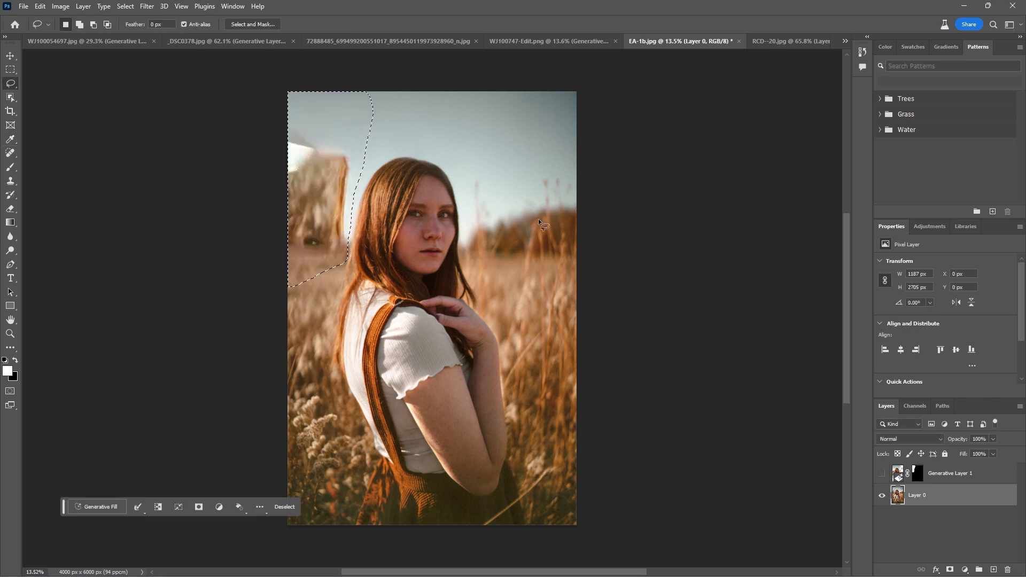
key(ctrl+d)
Compare the Content-Aware result against Generative Layer 1, leaving the generated fill hidden
scroll(403, 307, up, 6)
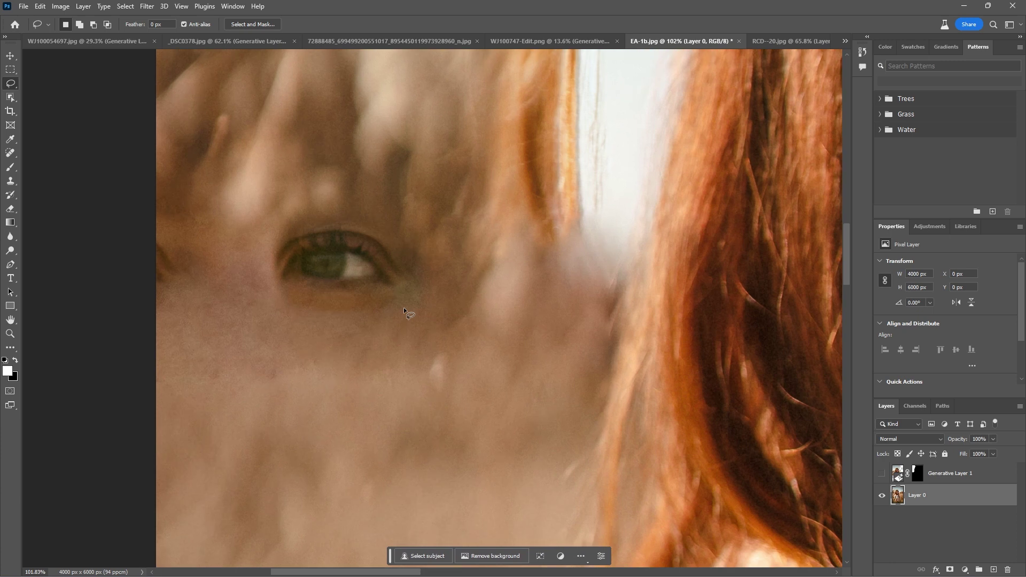
scroll(403, 307, down, 8)
scroll(416, 197, up, 3)
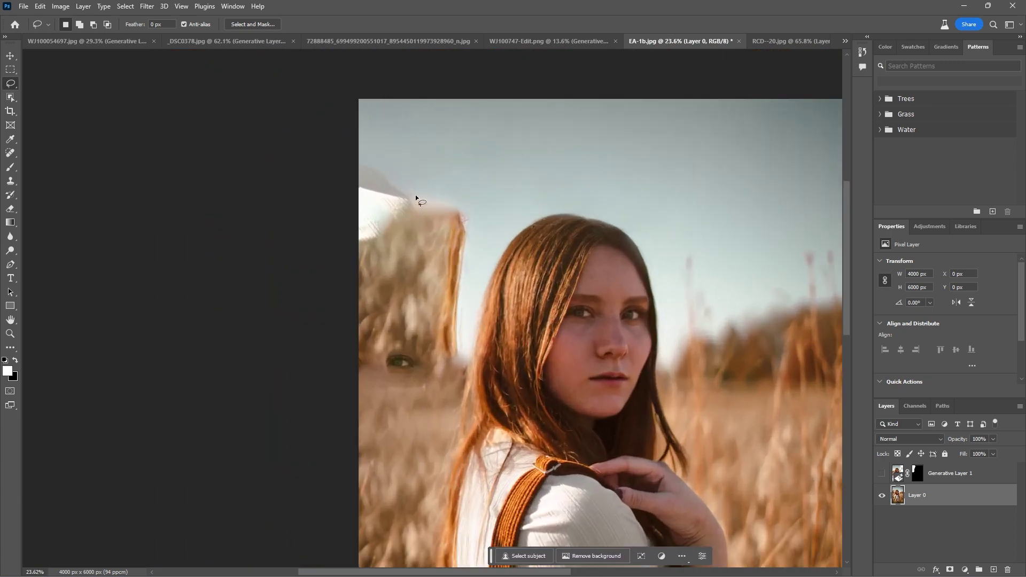
click(882, 474)
click(885, 480)
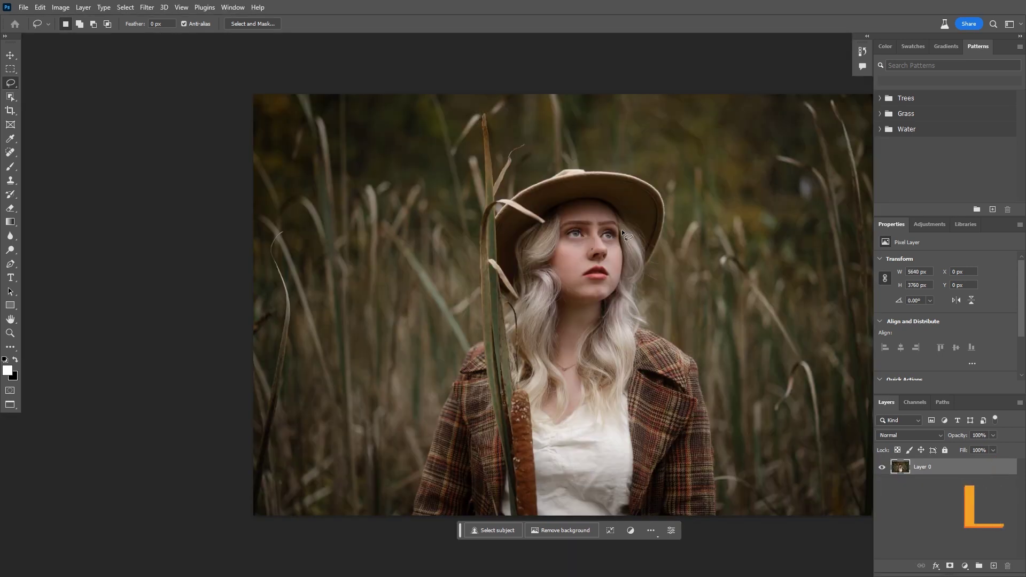
Zoom in and lasso around the flyaway hairs across her forehead, eye and cheek
scroll(503, 289, up, 1)
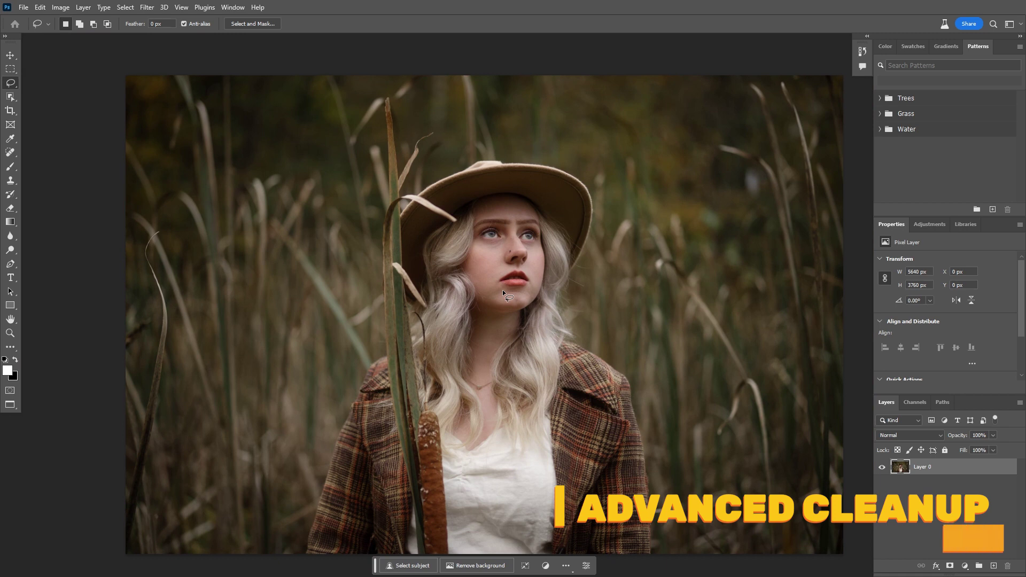
scroll(502, 290, up, 4)
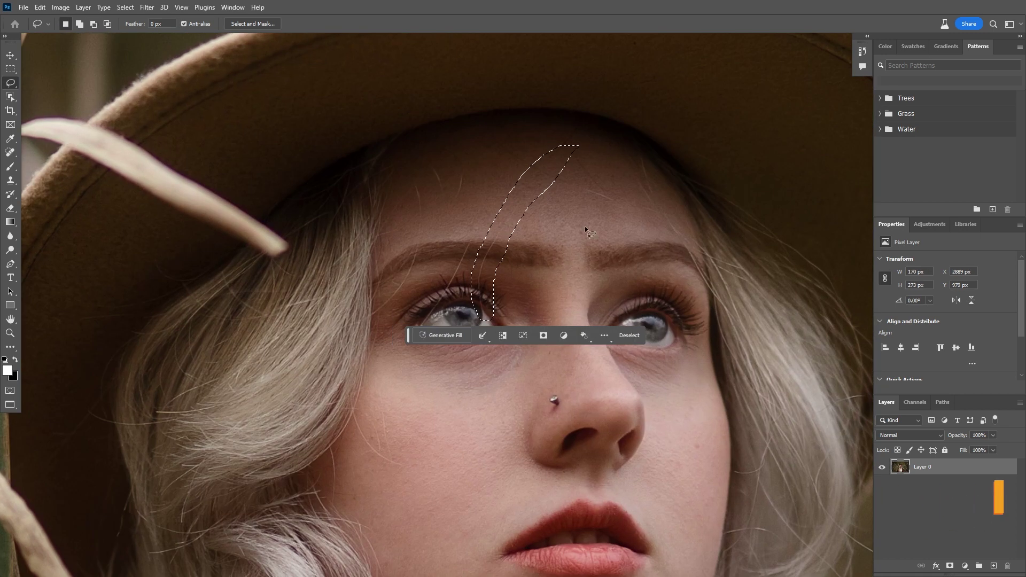
key(alt)
mouse_move(529, 152)
mouse_down()
mouse_move(566, 171)
mouse_move(428, 160)
mouse_move(412, 245)
mouse_move(374, 321)
mouse_up()
scroll(465, 239, down, 1)
drag(466, 239, 470, 245)
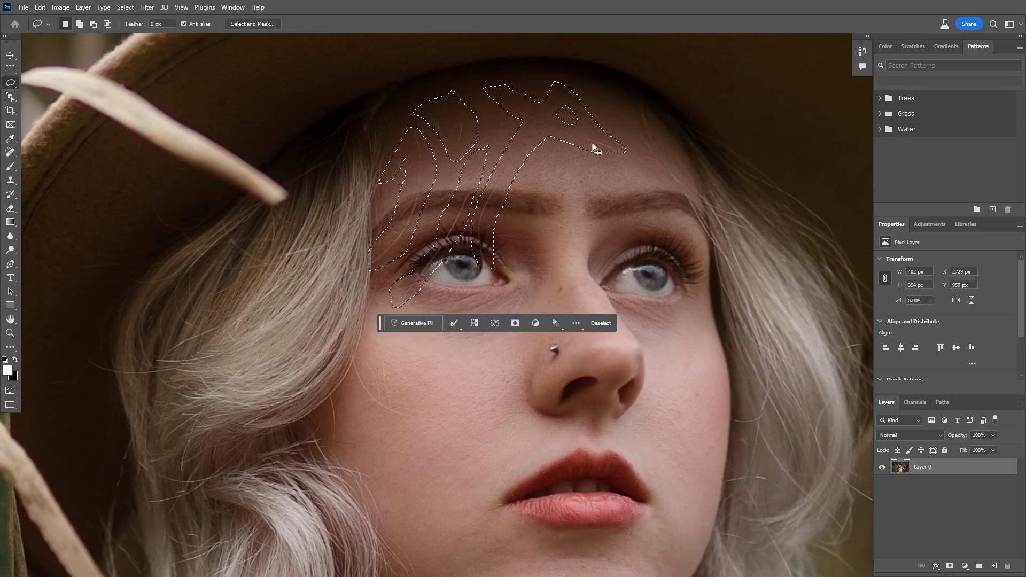
scroll(595, 152, down, 2)
drag(374, 180, 390, 465)
drag(376, 381, 363, 534)
scroll(367, 429, down, 2)
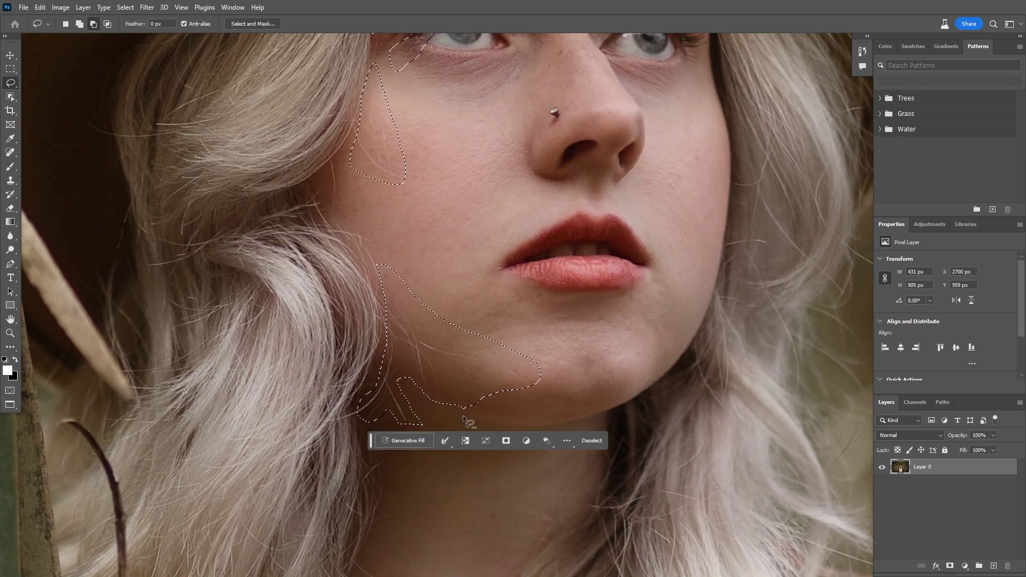
mouse_move(374, 417)
mouse_down()
mouse_move(508, 347)
mouse_move(395, 278)
mouse_move(393, 252)
mouse_up()
Add the stray hairs at the right temple to the selection and bring up Generative Fill
scroll(395, 278, up, 2)
key(alt)
scroll(443, 342, up, 2)
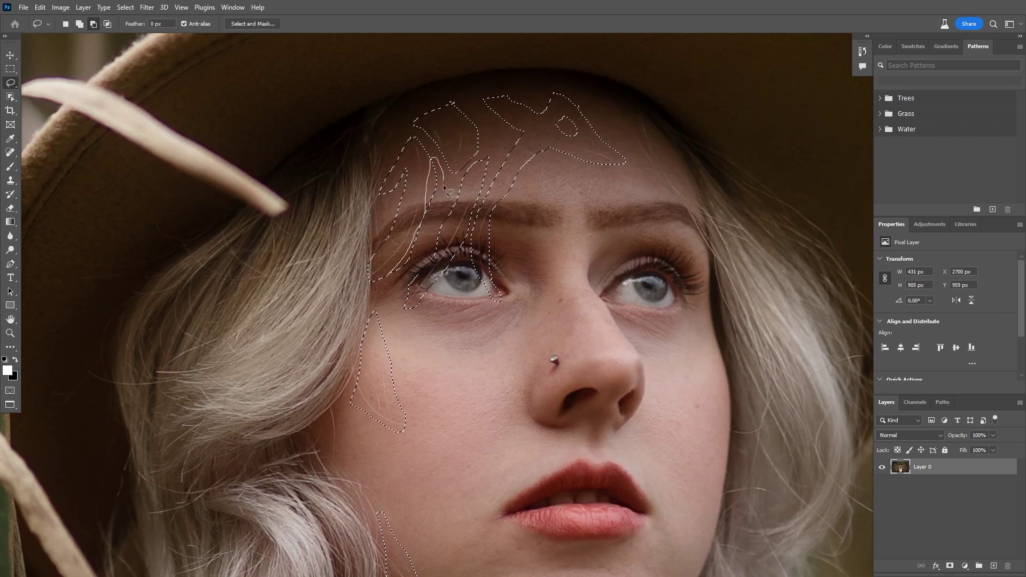
scroll(444, 342, down, 1)
scroll(545, 155, up, 1)
key(shift)
drag(521, 141, 612, 278)
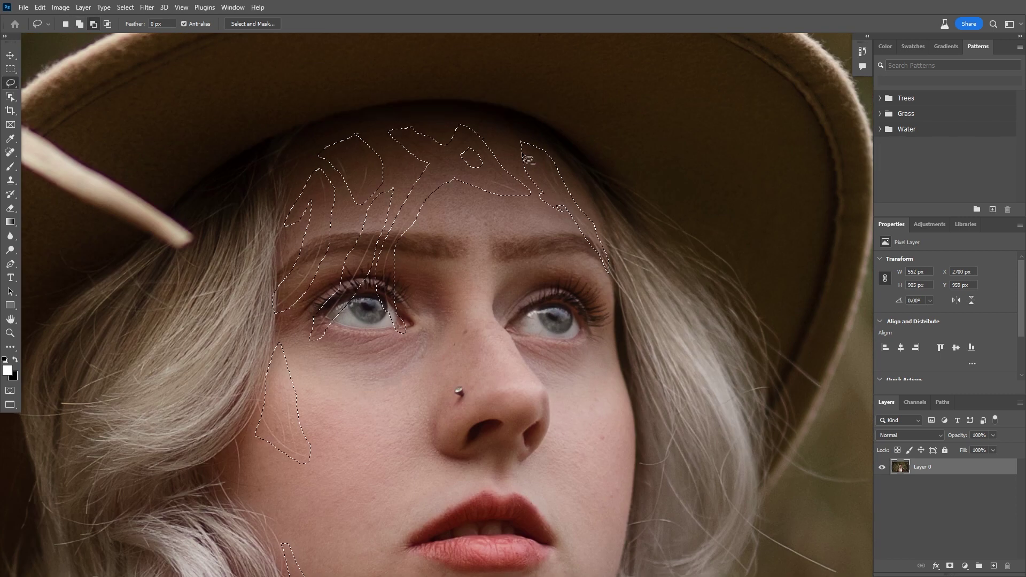
scroll(620, 222, down, 2)
click(604, 454)
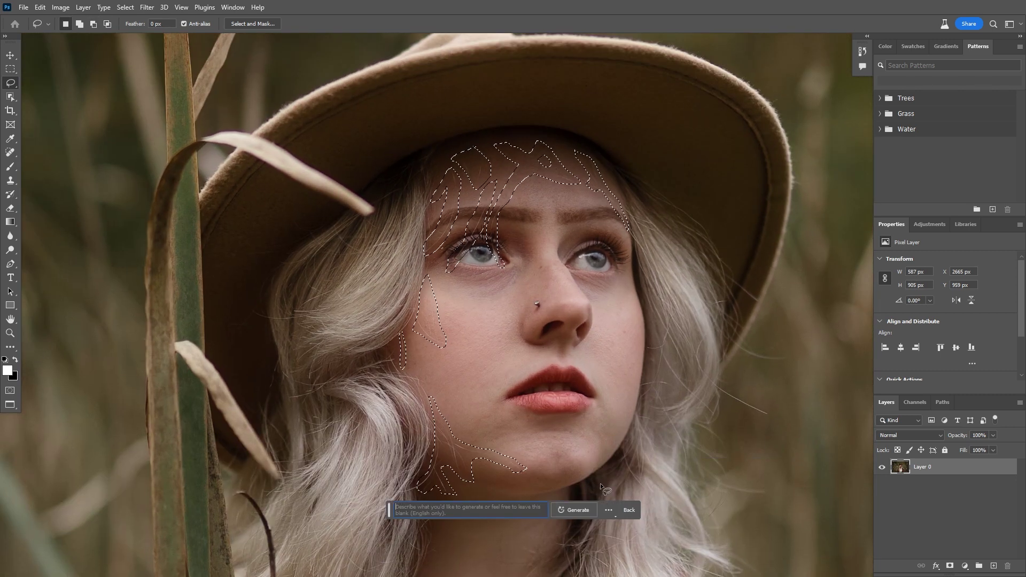
Generate a fill removing the selected hairs, then toggle Generative Layer 1 to compare before and after
click(571, 510)
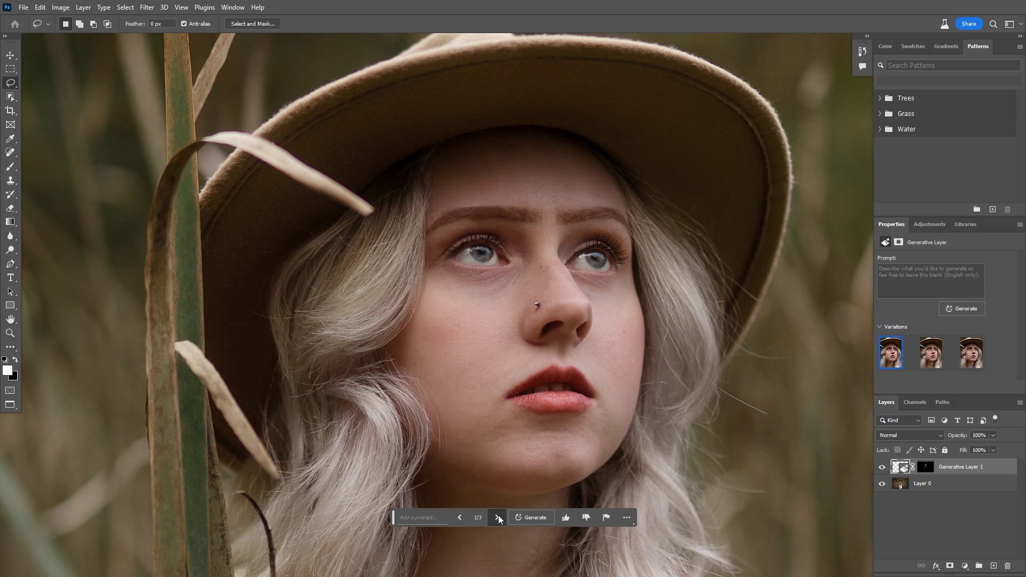
click(882, 467)
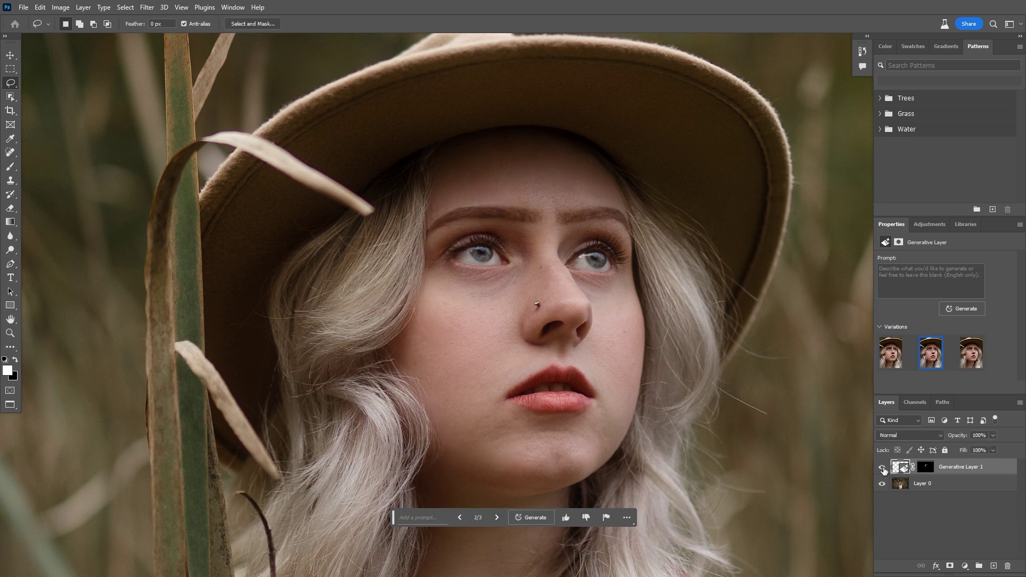
click(881, 467)
click(882, 467)
click(882, 467)
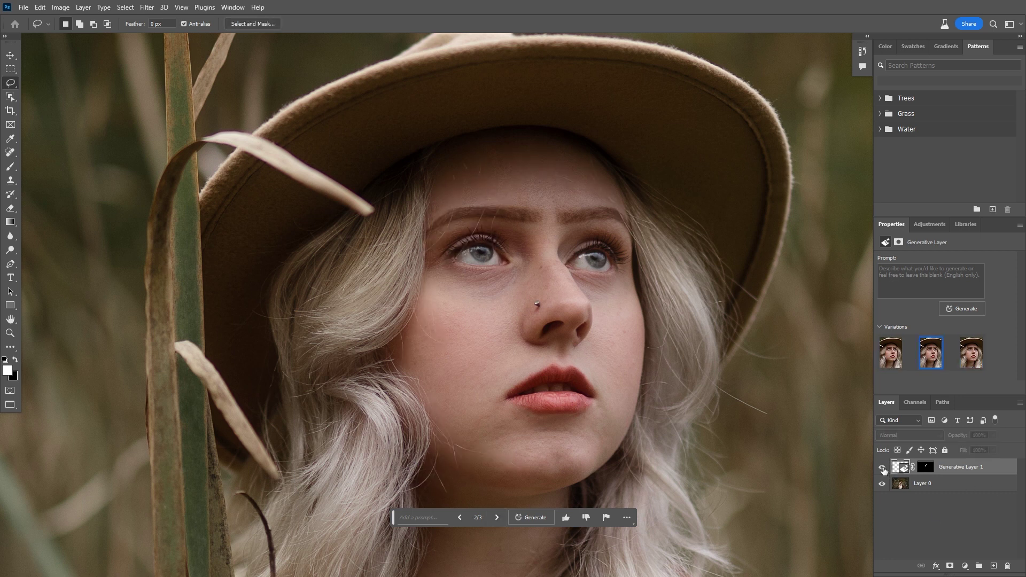
click(882, 467)
click(882, 467)
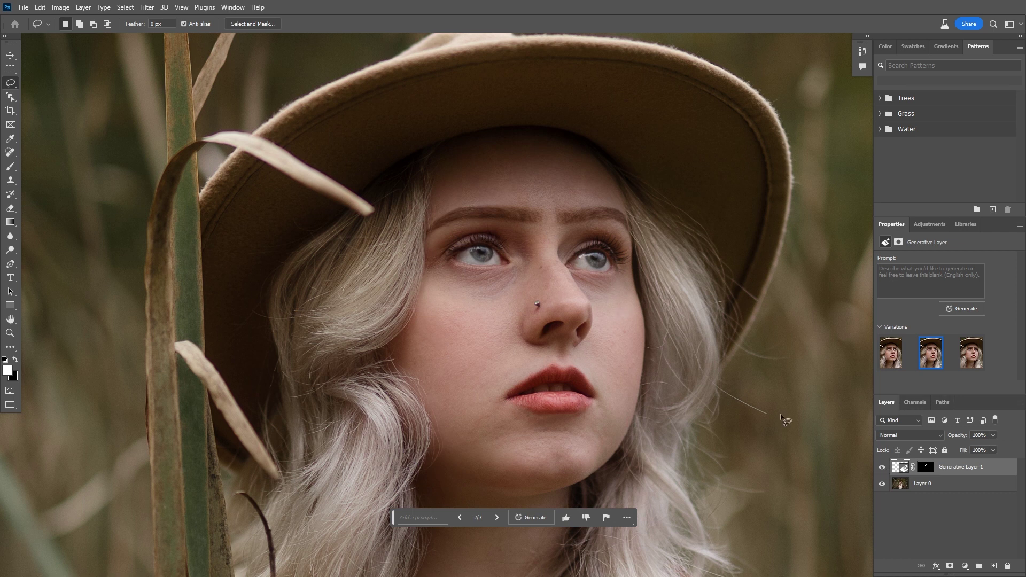
scroll(740, 256, right, 2)
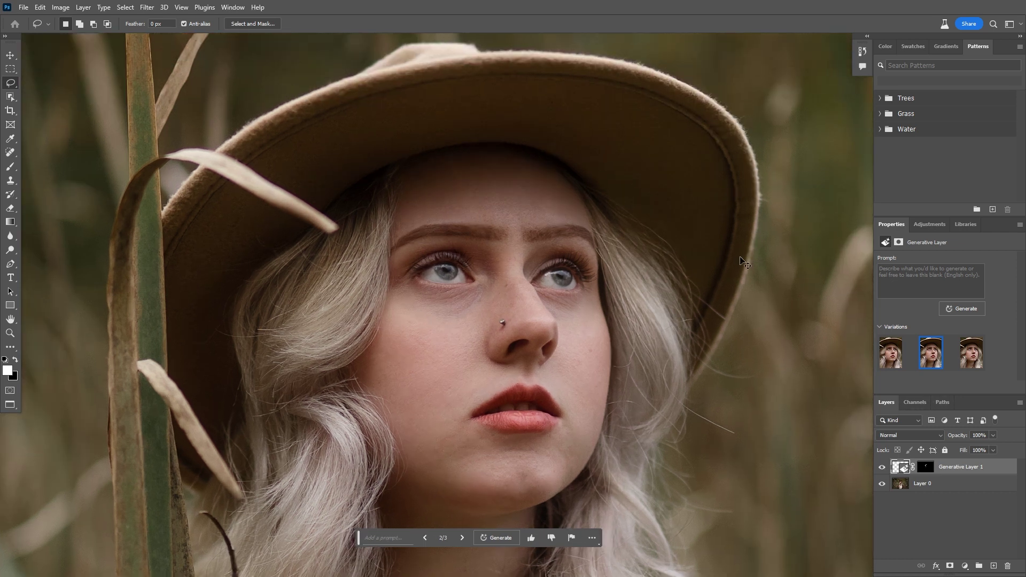
scroll(739, 255, left, 1)
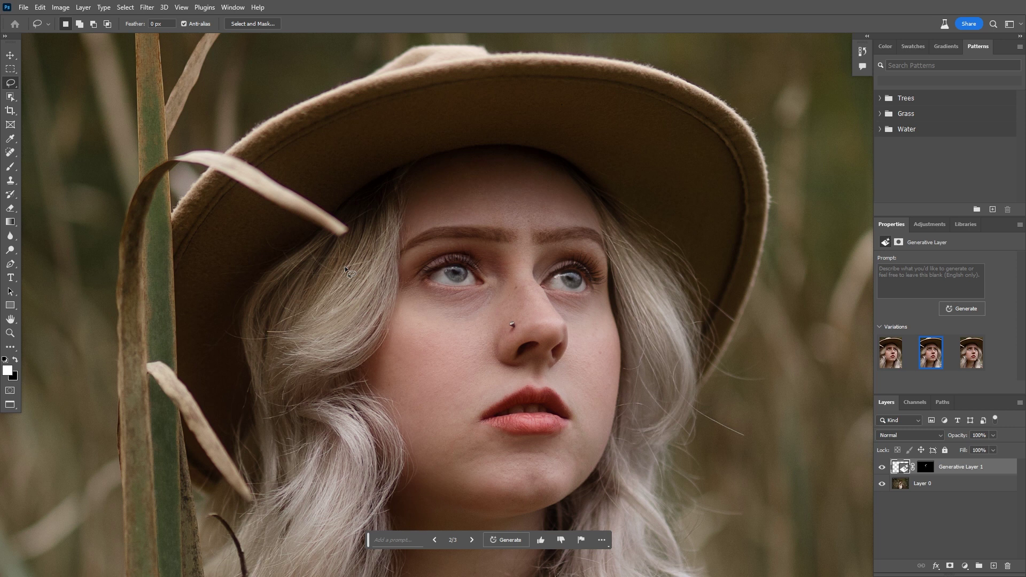